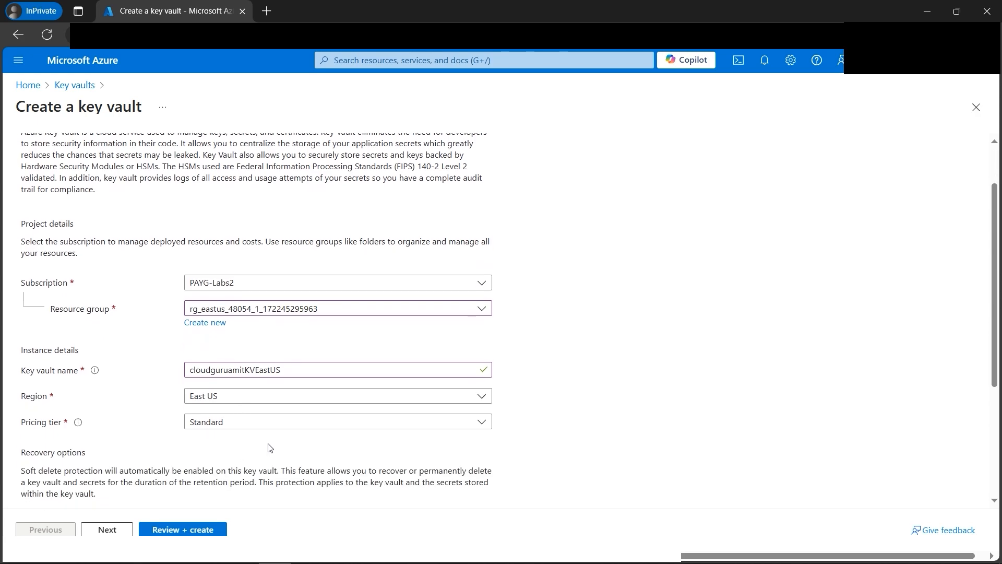
Set the days to retain deleted vaults to 30 and continue to the access configuration
scroll(252, 437, "down", 1)
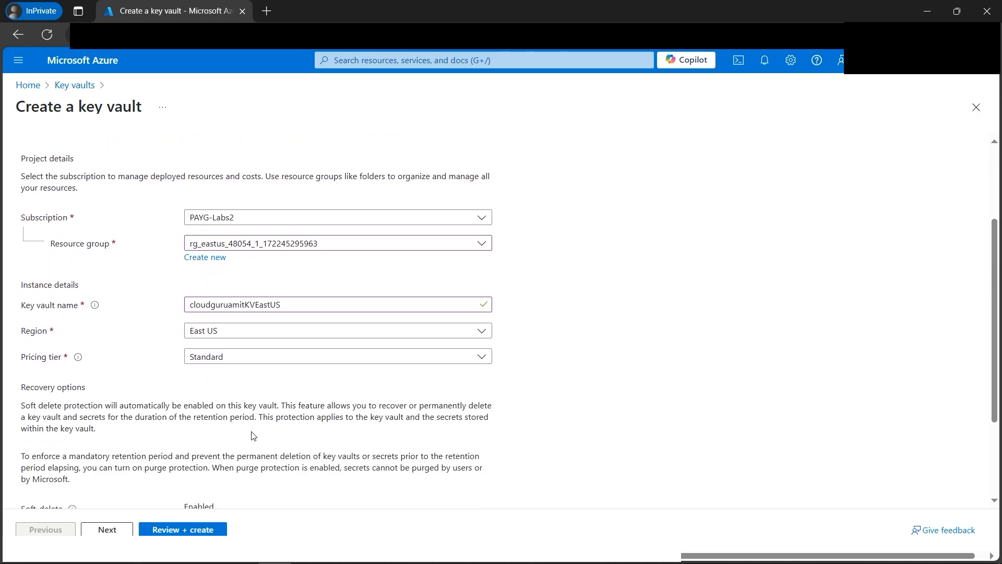
scroll(243, 389, "down", 2)
left_click_drag(210, 403, 176, 405)
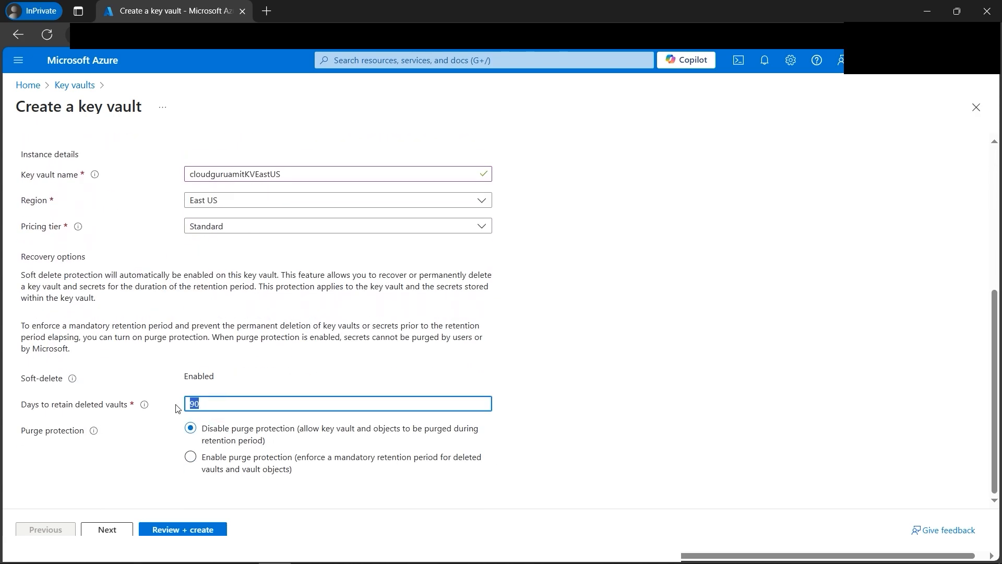
type("3")
left_click(107, 529)
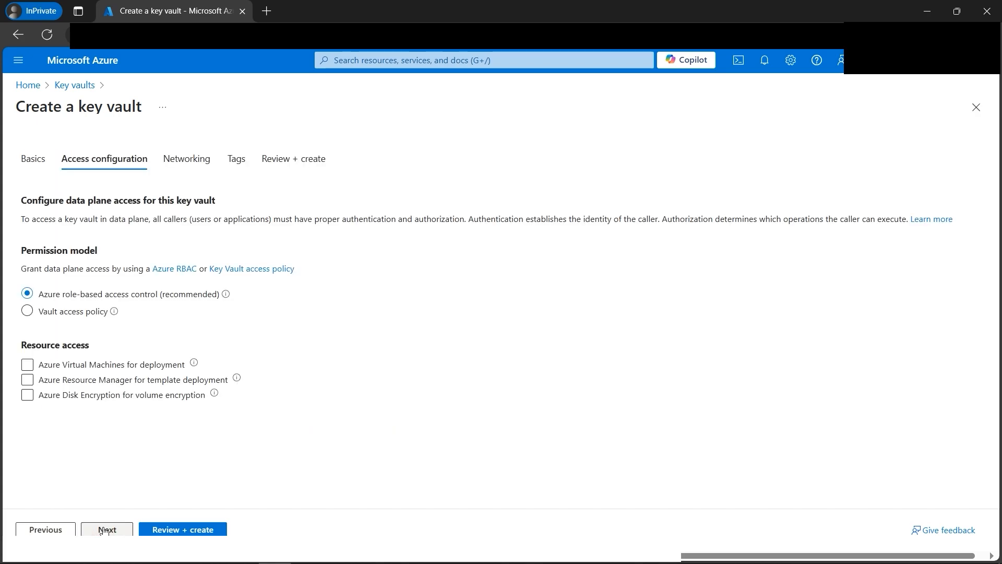
Create the East US key vault with the Vault access policy permission model, the listed user's policy selected and default networking
left_click(27, 311)
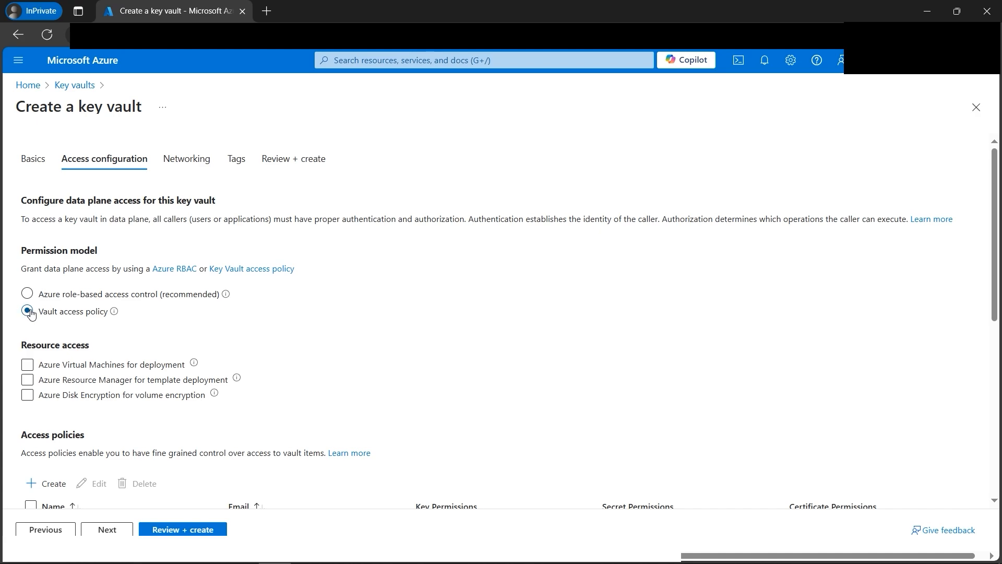
scroll(293, 320, "down", 1)
left_click(30, 485)
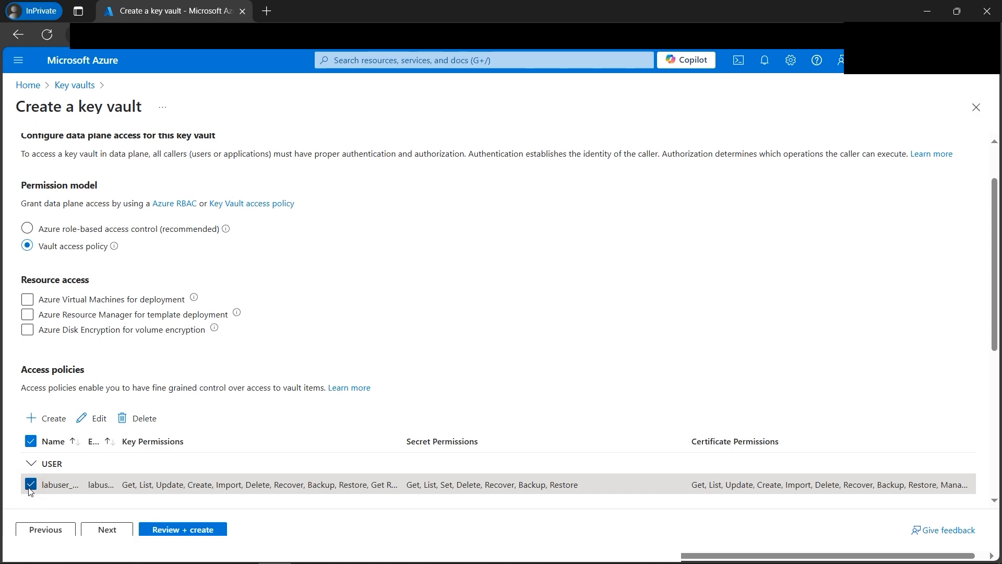
left_click(126, 533)
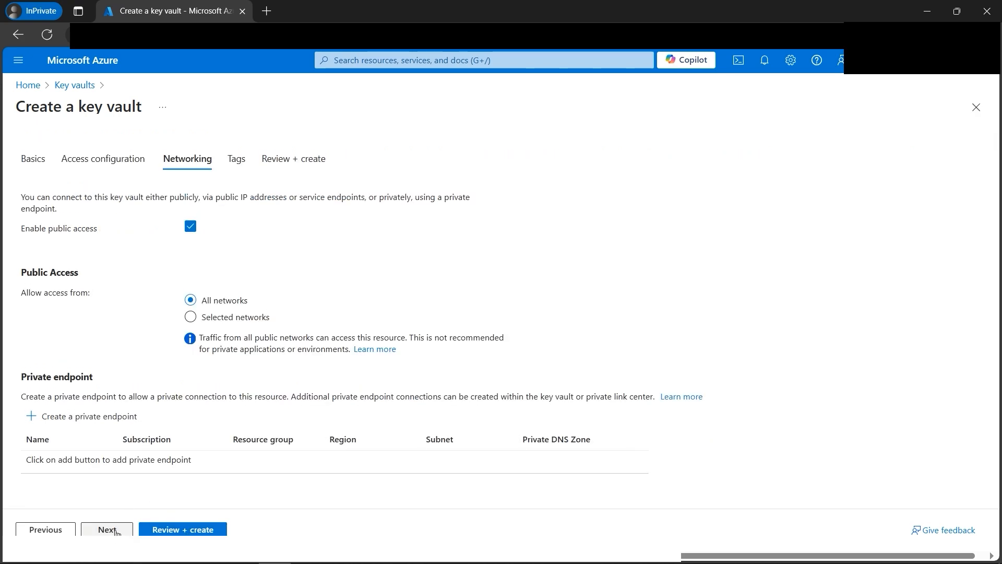
left_click(167, 531)
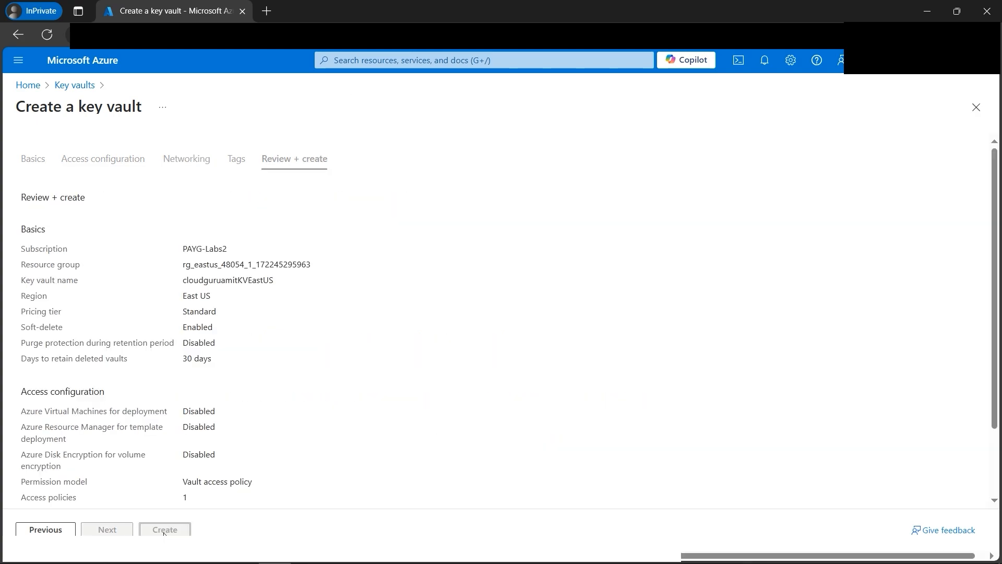
left_click(162, 532)
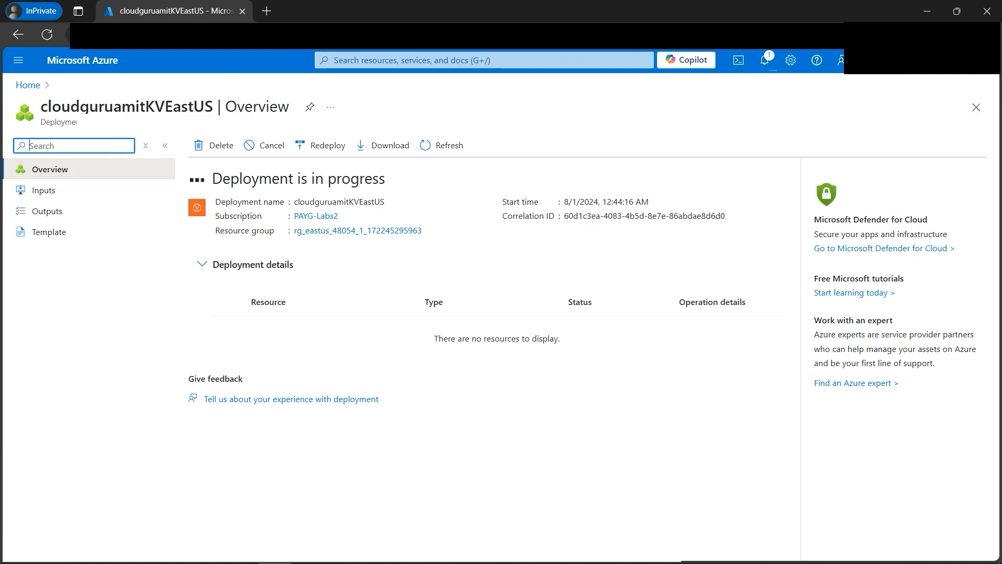
left_click(372, 63)
left_click(364, 168)
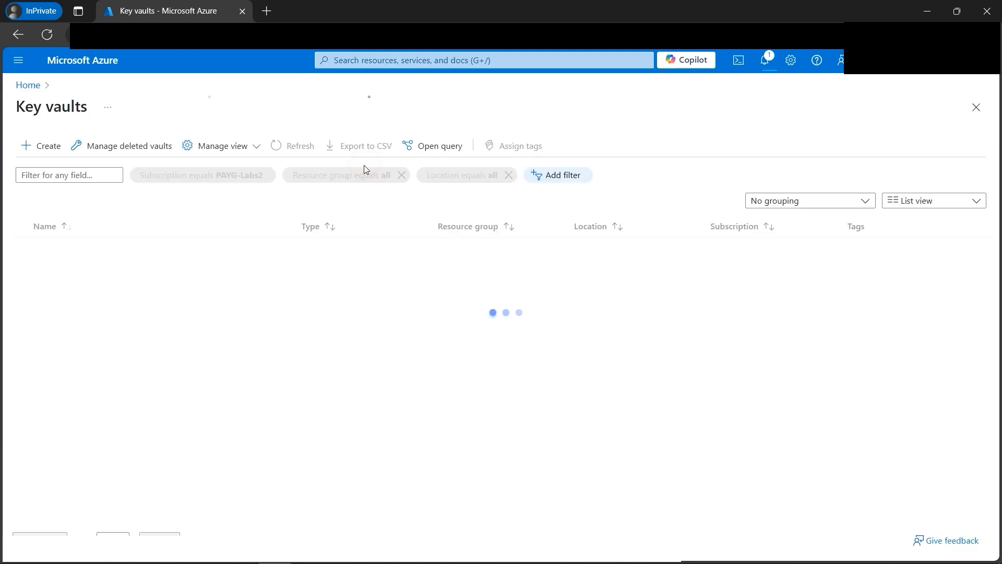
left_click(55, 150)
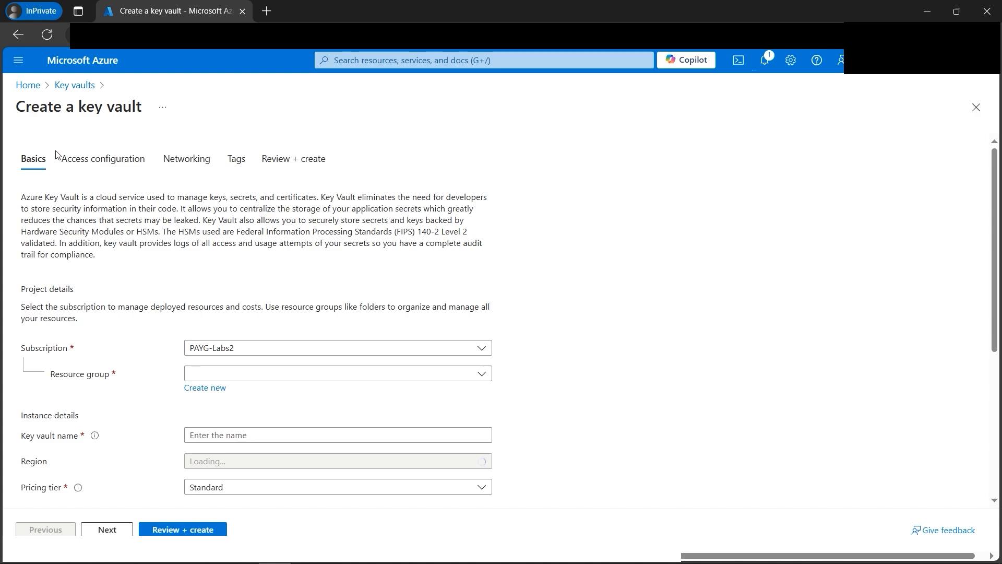
left_click(230, 376)
left_click(230, 416)
scroll(402, 411, "down", 1)
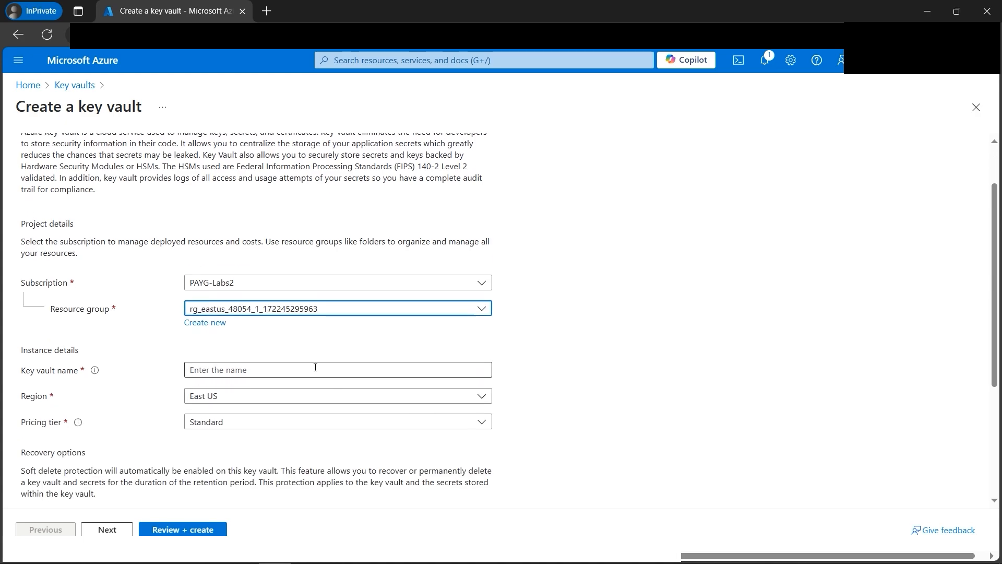
Set the new vault's region to Central US and name it cloudguruamitKVCentralUS
left_click(191, 370)
left_click(252, 400)
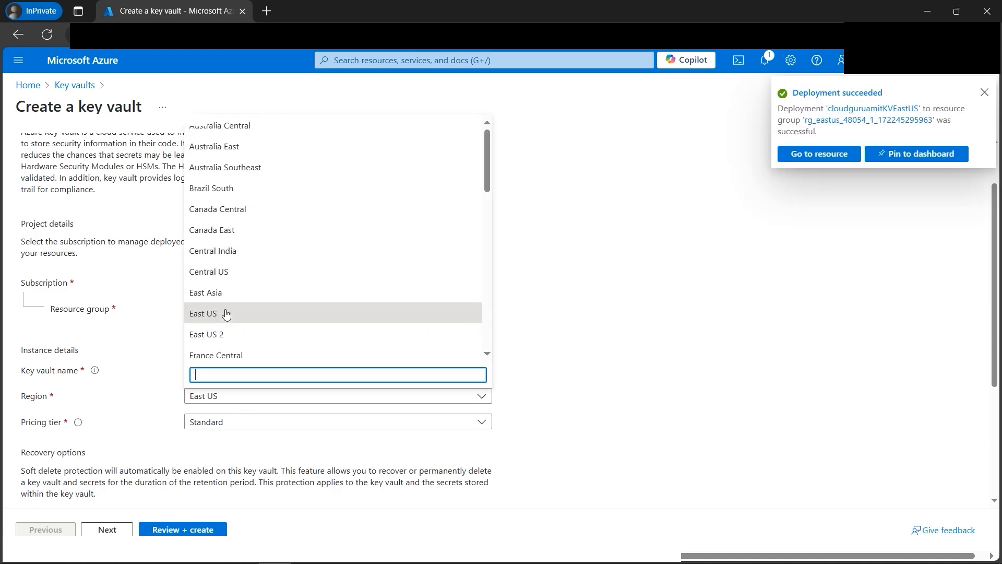
left_click(226, 275)
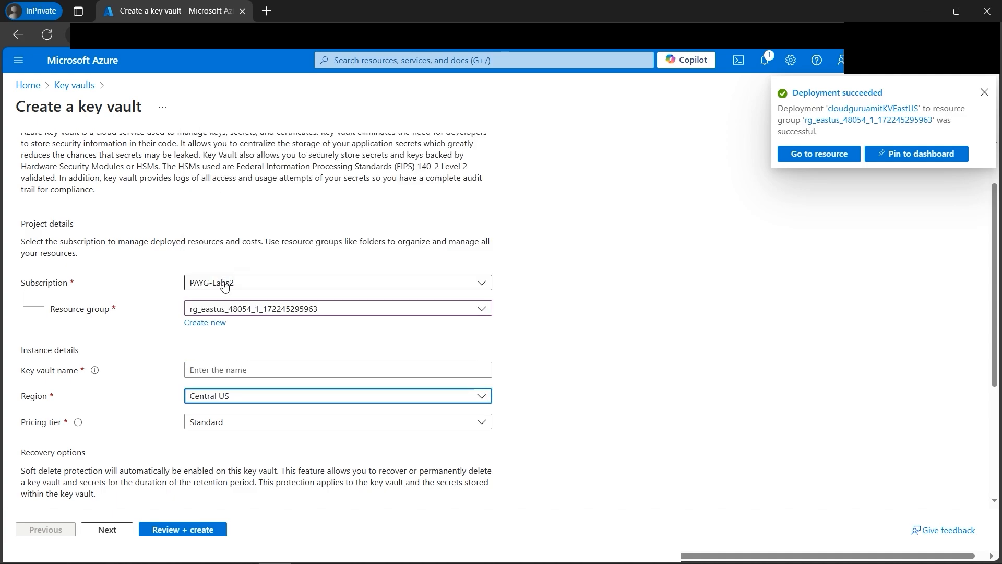
left_click(985, 92)
left_click(248, 370)
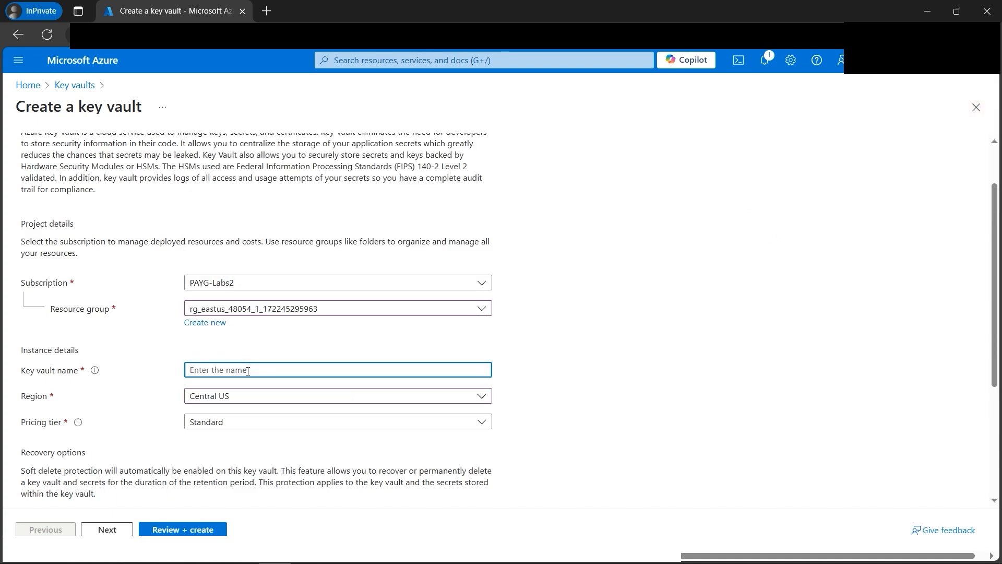
type("cloudguruamitKVCentralUS")
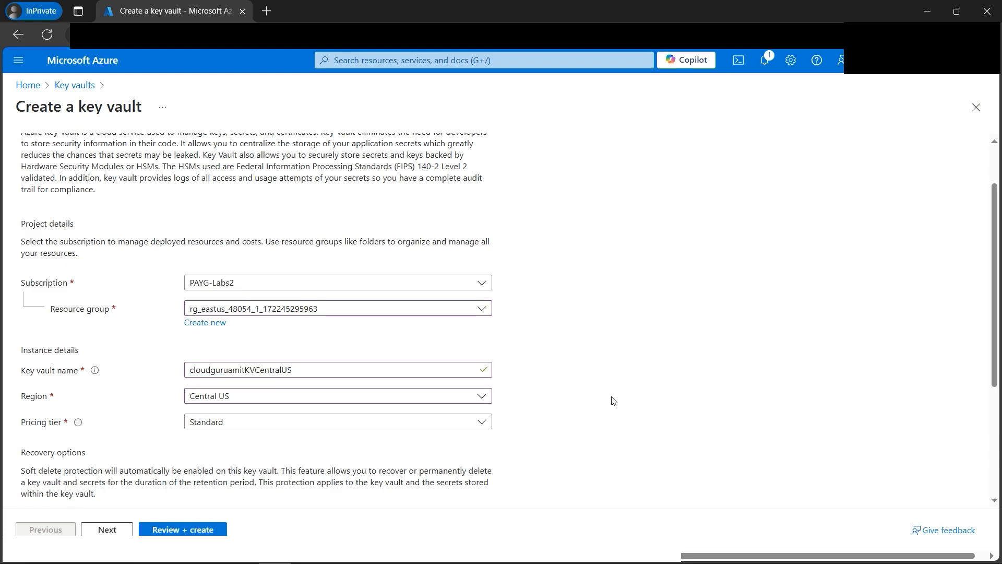
Set the days to retain deleted vaults to 30 for the Central US vault
scroll(246, 403, "down", 3)
double_click(226, 405)
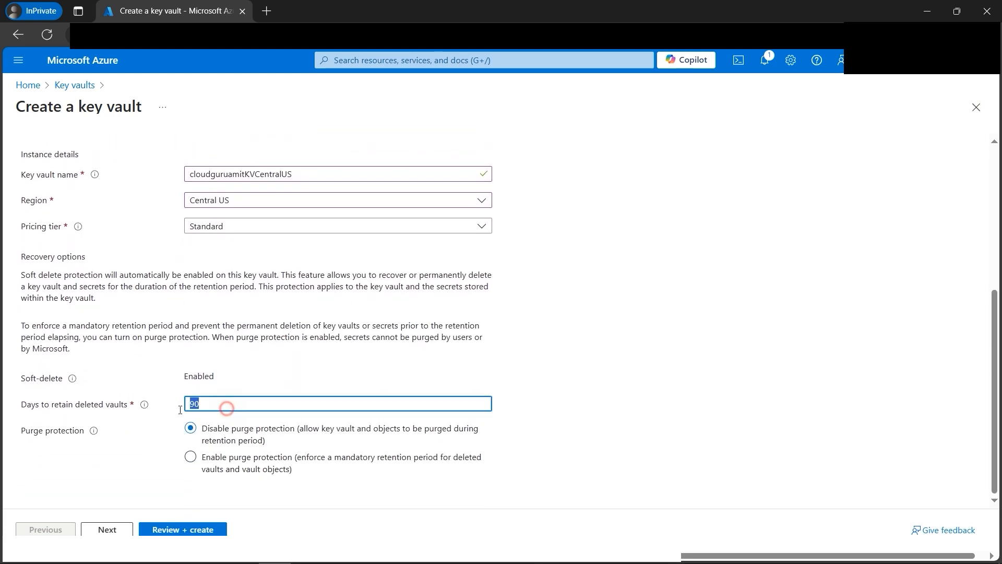
type("30")
left_click(553, 315)
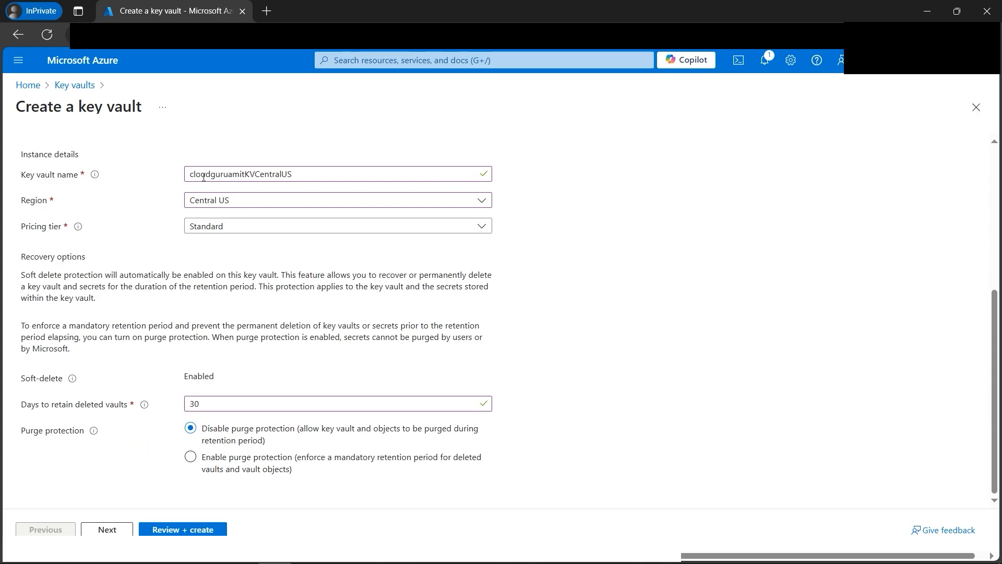
left_click_drag(297, 174, 255, 174)
left_click(624, 177)
left_click_drag(301, 180, 256, 173)
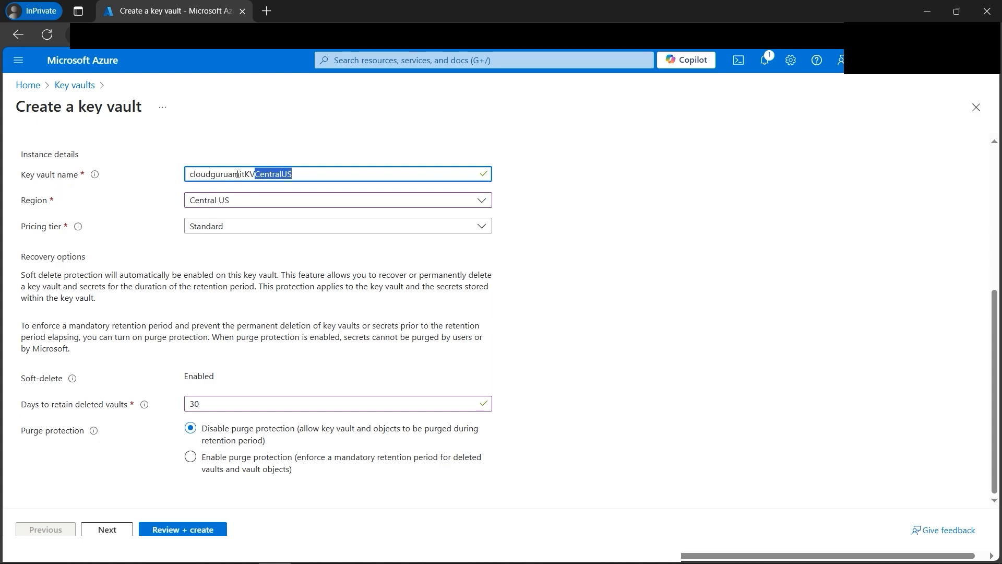
left_click(618, 244)
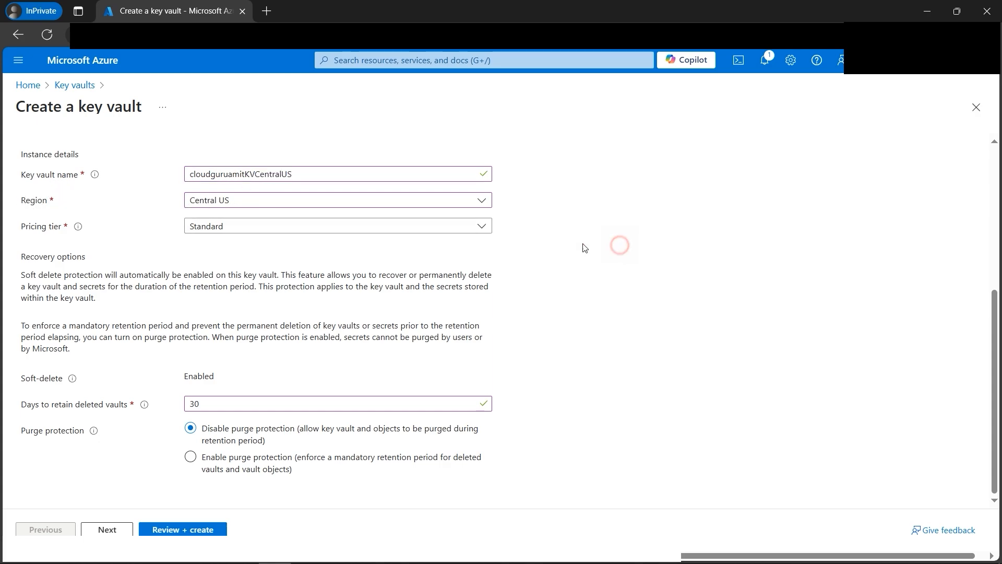
Create the Central US key vault with the Vault access policy permission model and the listed user's policy selected
left_click(110, 530)
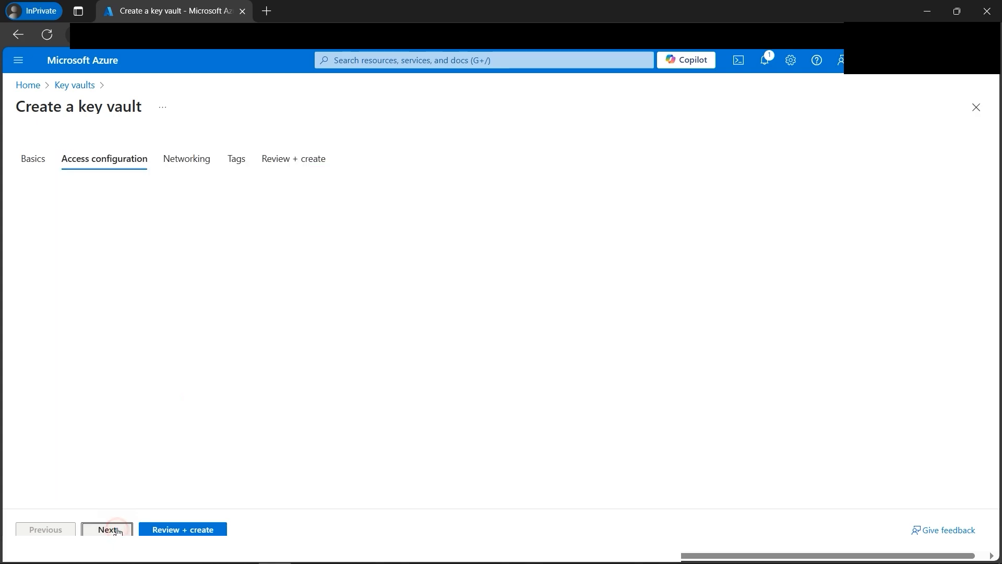
left_click(32, 316)
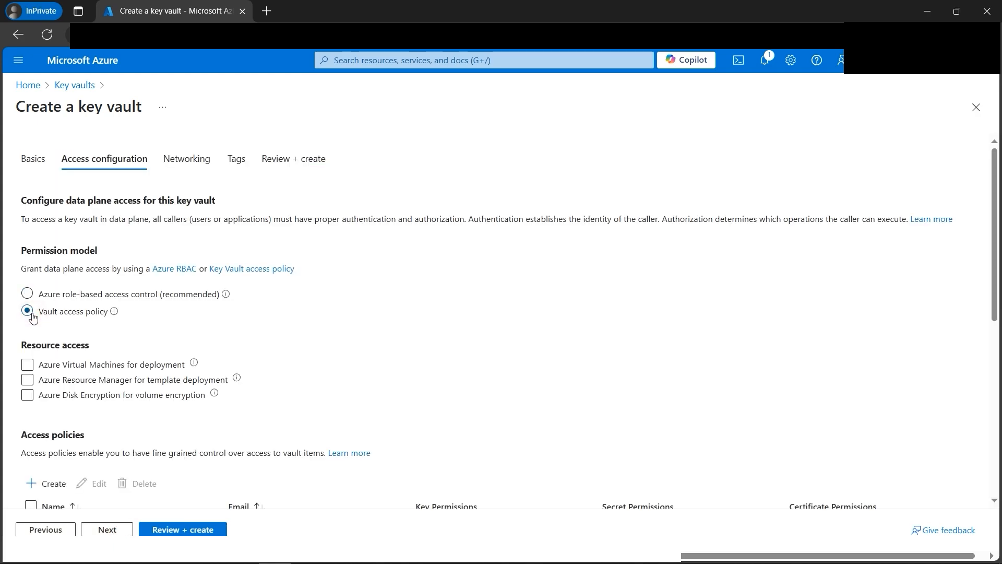
scroll(32, 315, "down", 3)
left_click(31, 419)
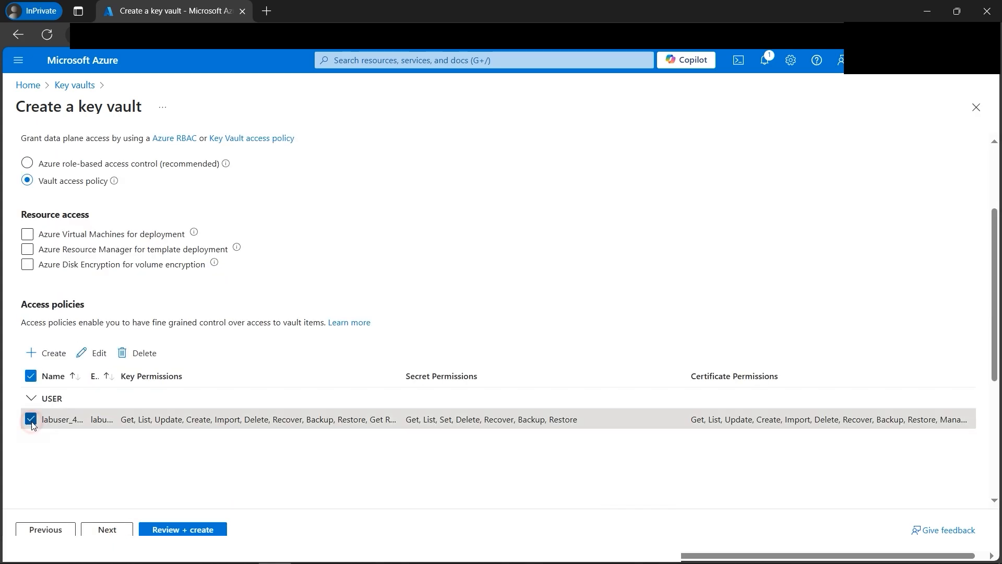
left_click(163, 530)
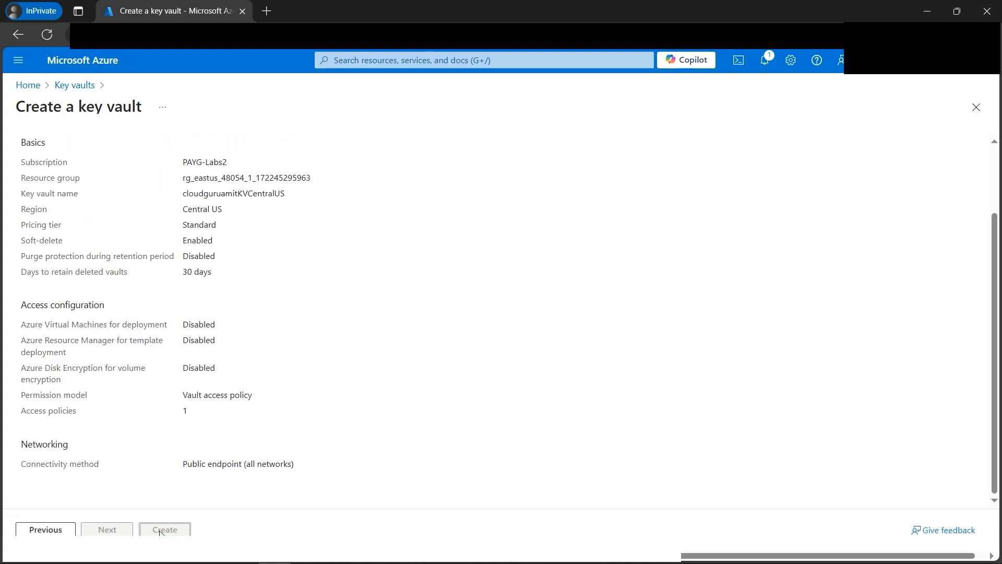
left_click(161, 531)
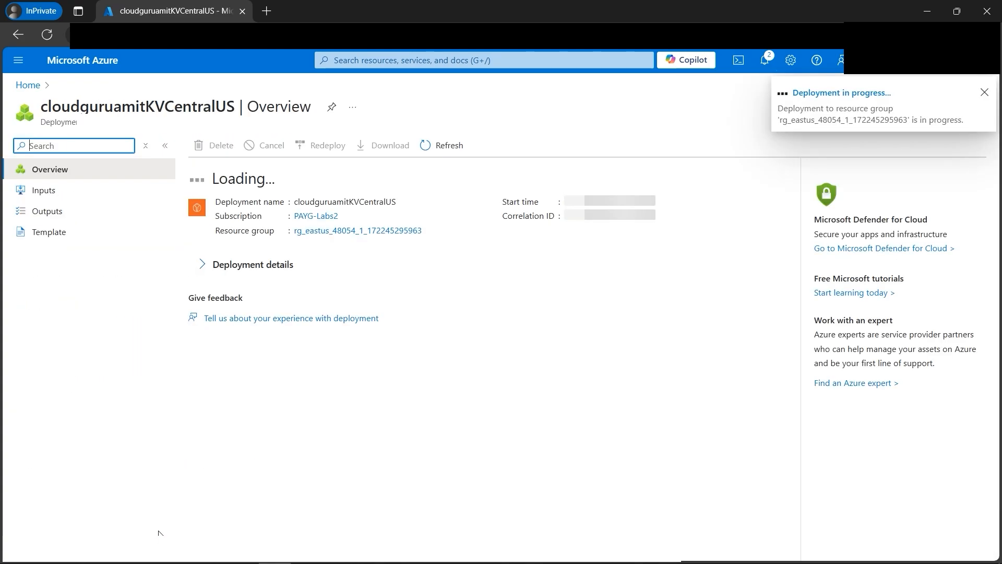
left_click(365, 61)
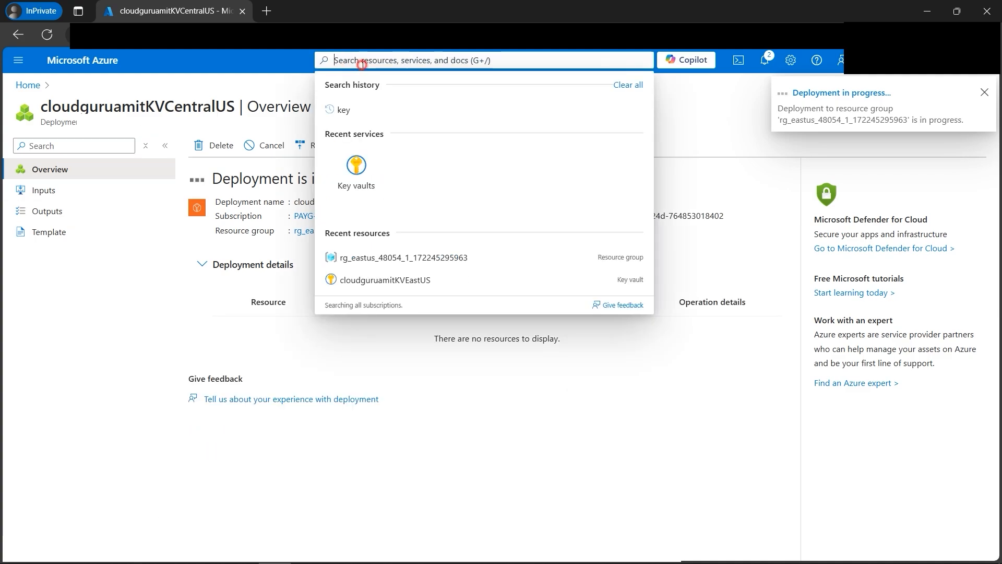
left_click(359, 168)
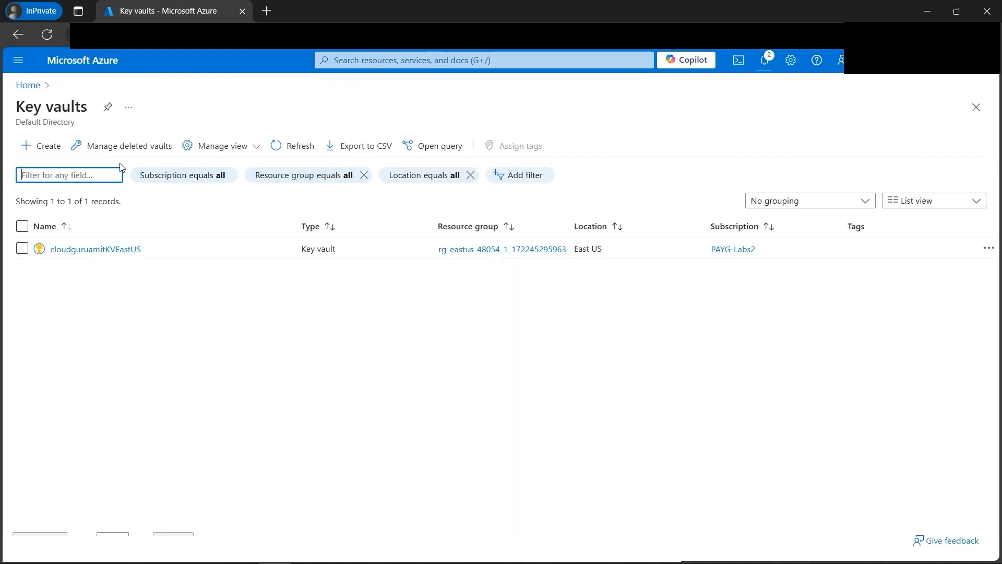
left_click(50, 156)
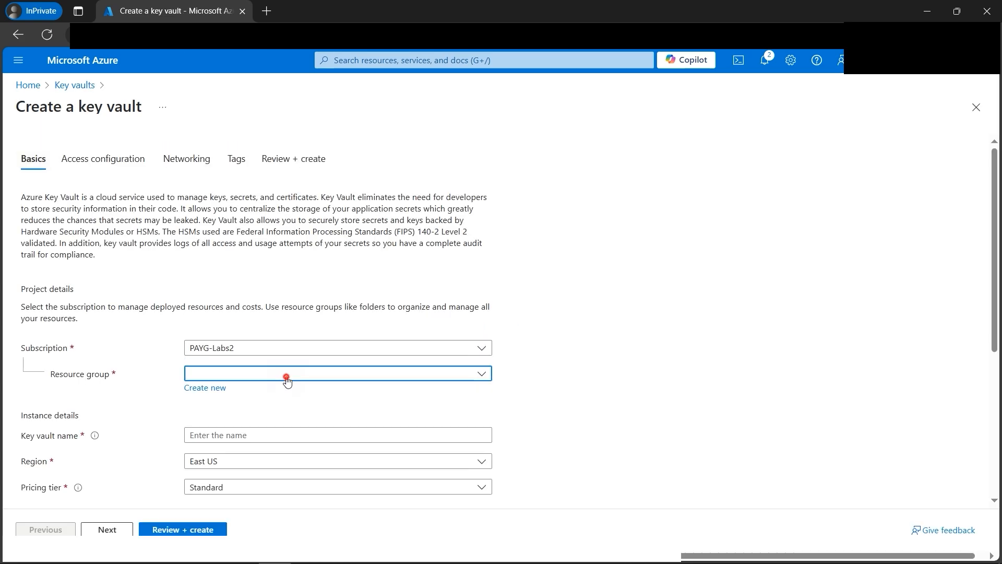
left_click(287, 374)
left_click(308, 414)
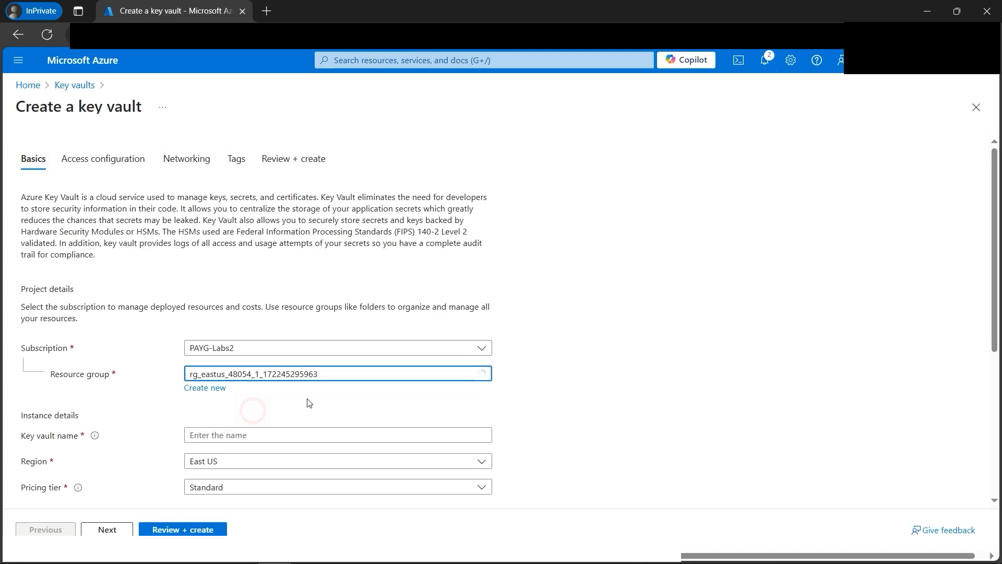
Set the third vault's region to Central India and name it cloudguruamitKVIndia
left_click(336, 463)
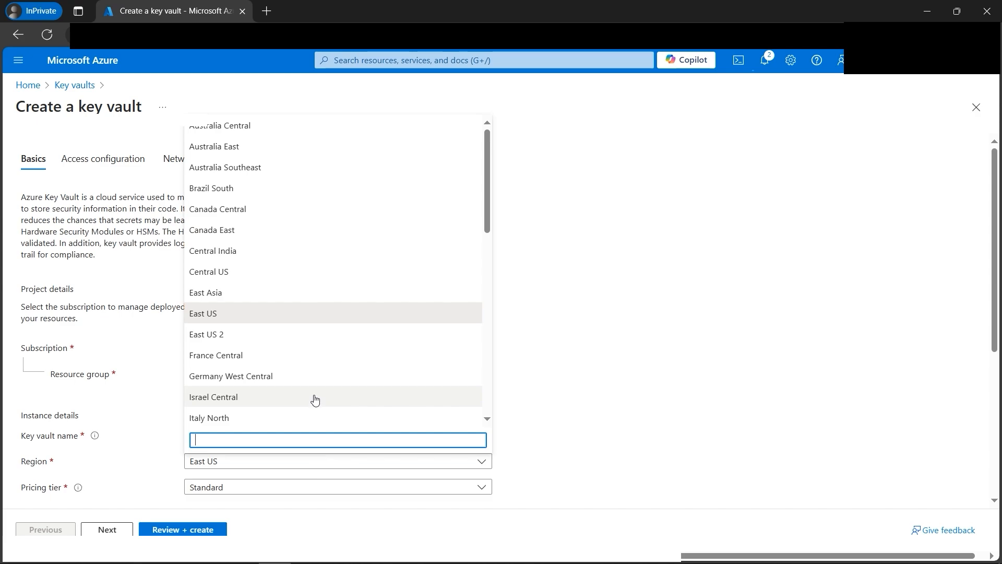
left_click(267, 253)
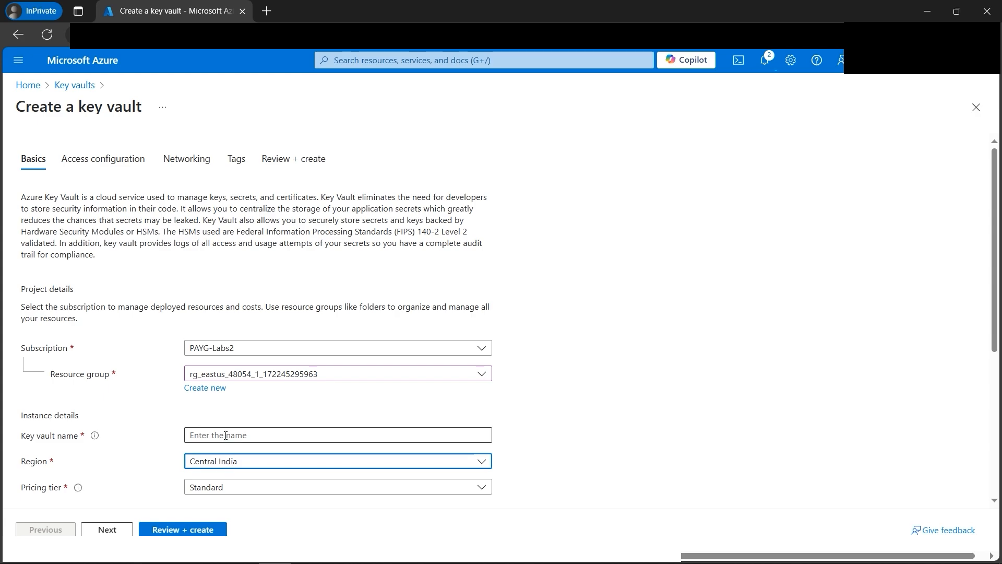
left_click(225, 435)
type("cloudguruamitKV")
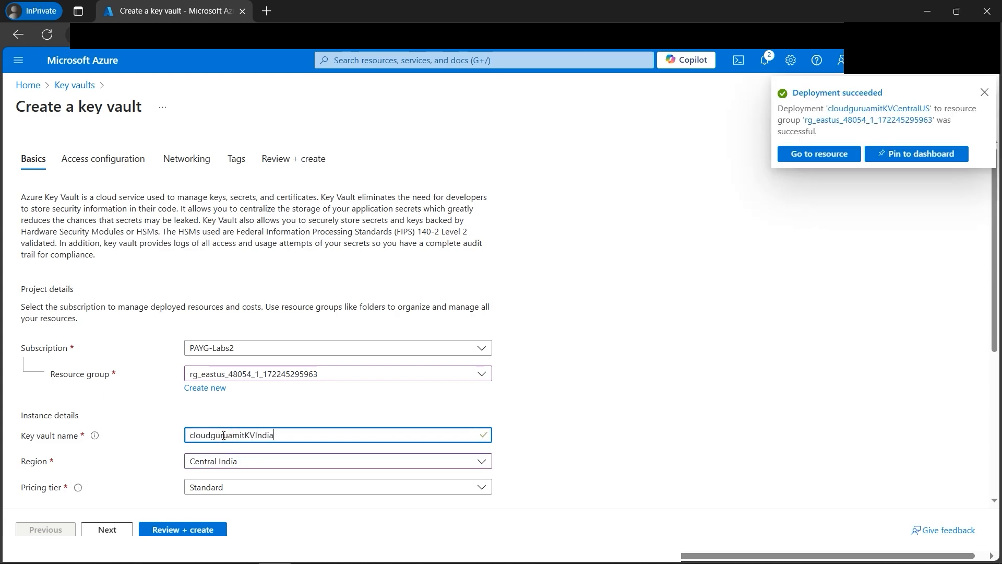
left_click(752, 362)
Switch to the Architecture.PNG image and examine how the application accesses Azure Key Vault
scroll(174, 411, "down", 1)
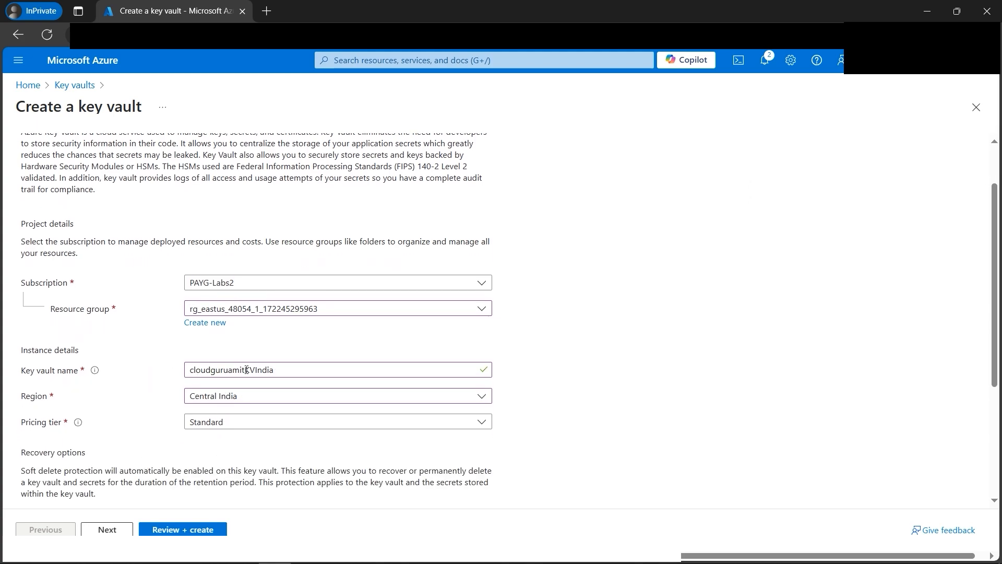
double_click(277, 370)
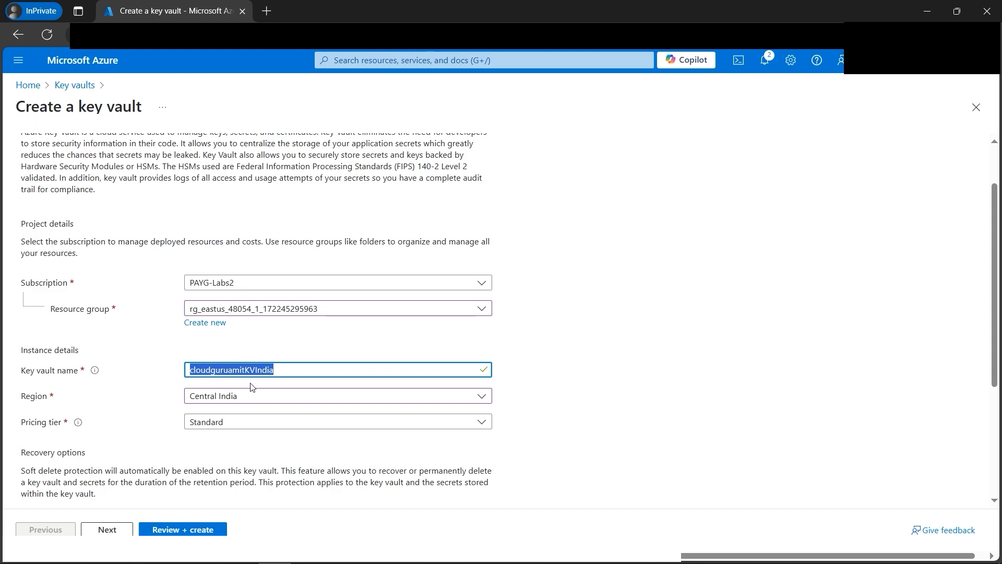
left_click(308, 554)
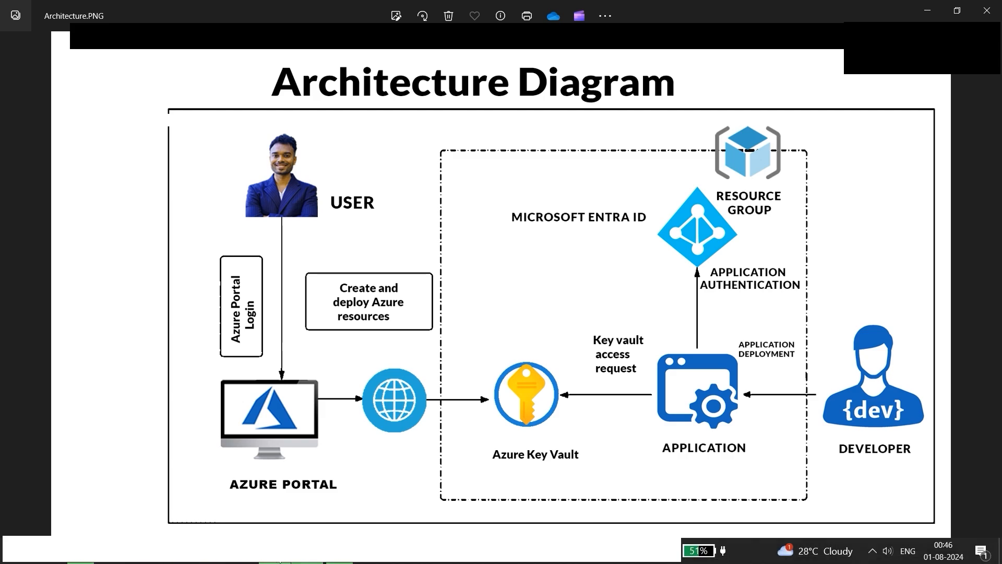
mouse_move(281, 562)
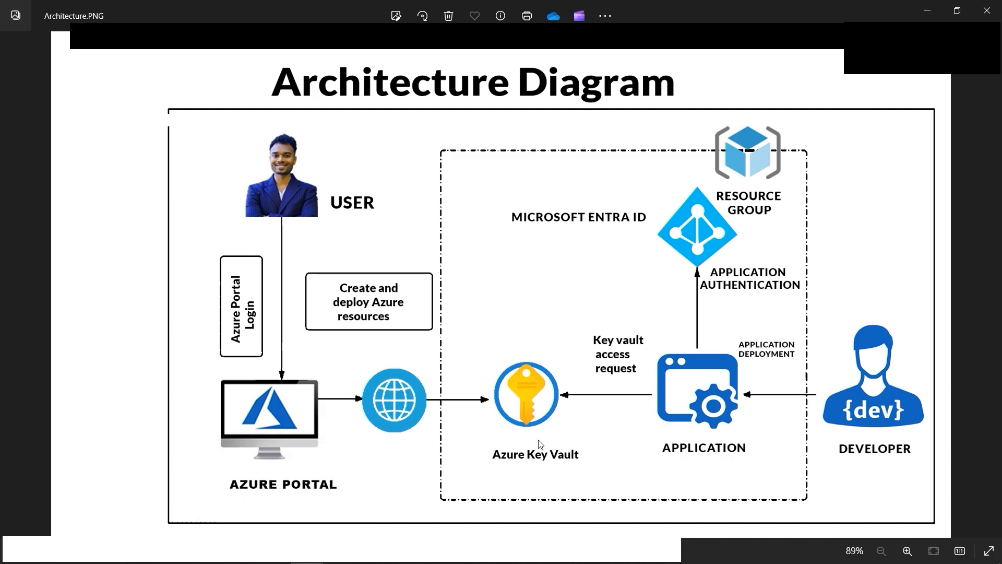
Switch back to the Azure portal and review the region setting of the third key vault
left_click(314, 563)
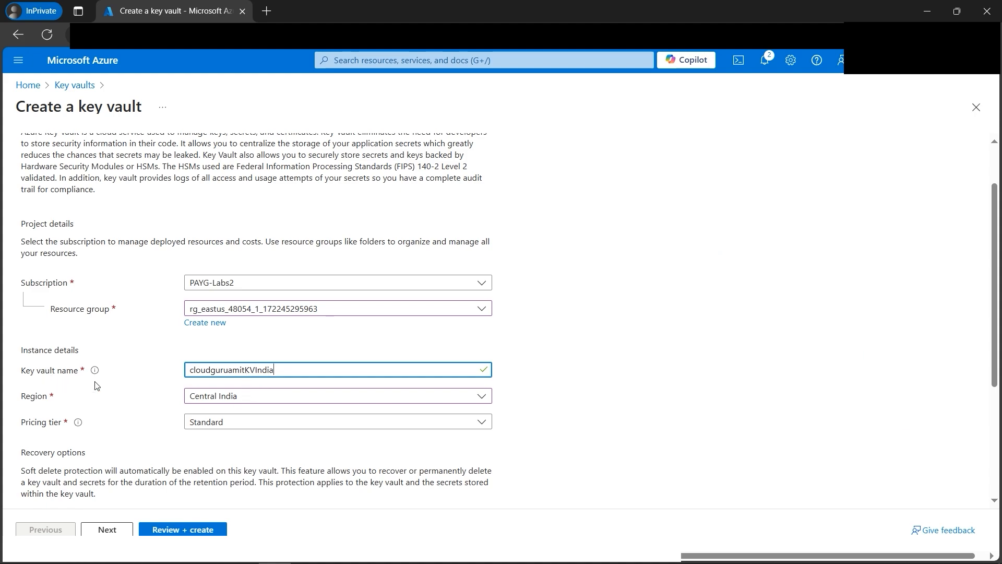
left_click_drag(18, 401, 47, 402)
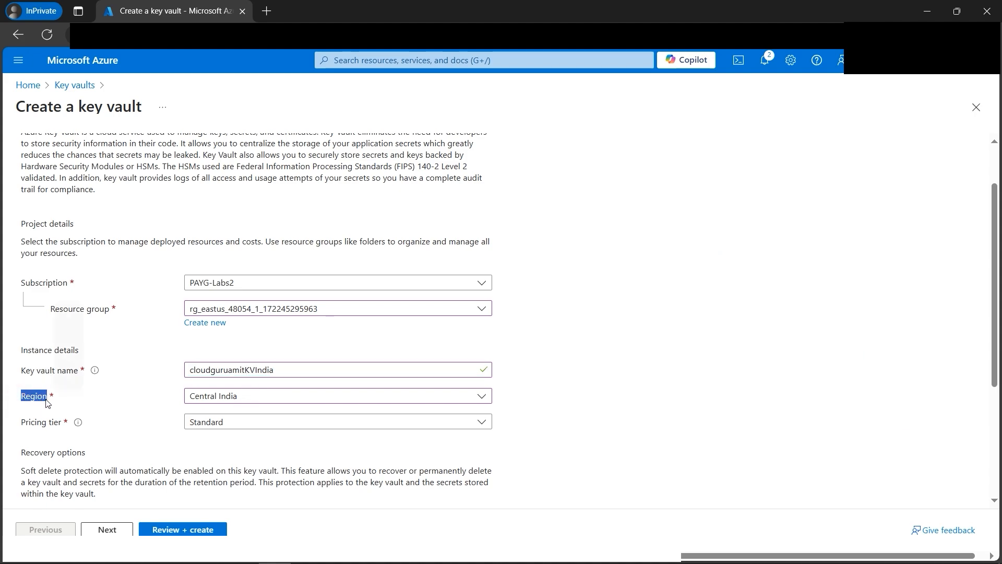
left_click(158, 405)
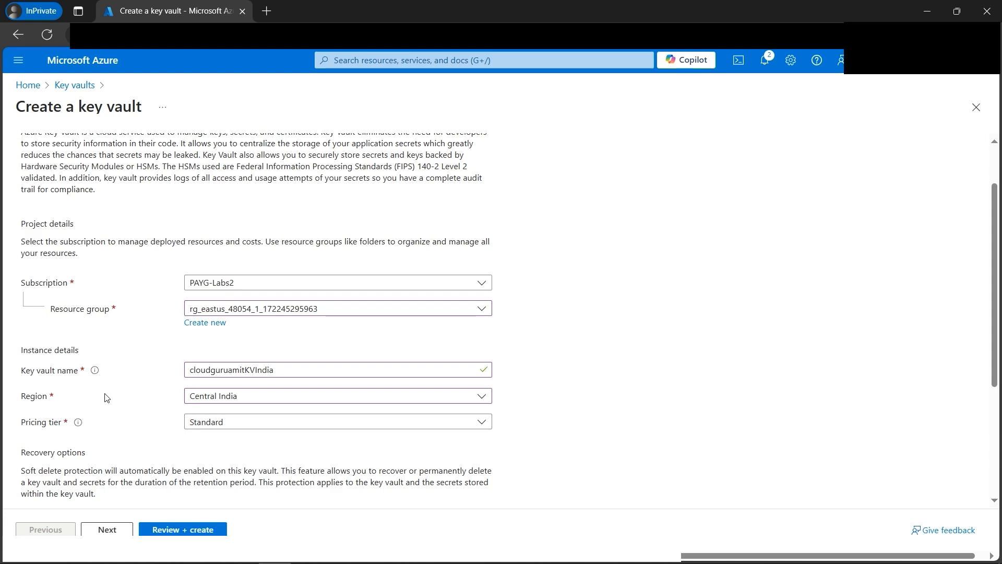
left_click_drag(16, 400, 50, 398)
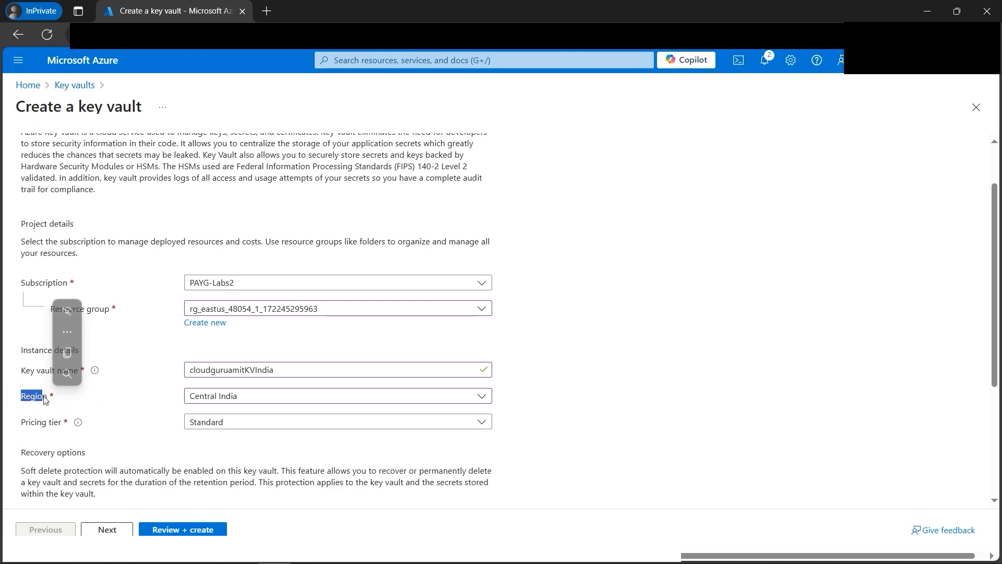
left_click(101, 402)
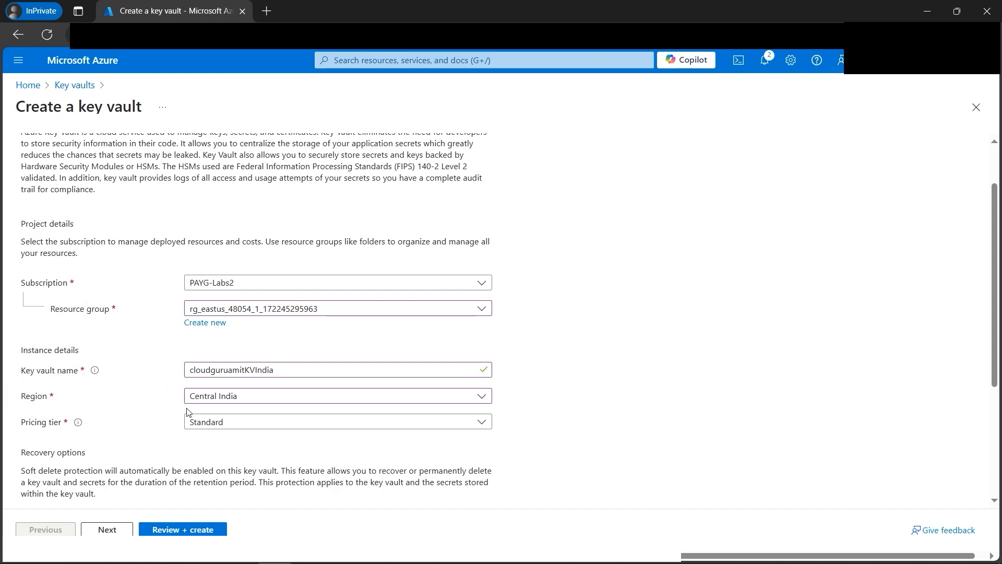
Create the Central India key vault with the Vault access policy permission model and the listed user's policy selected
scroll(156, 425, "down", 1)
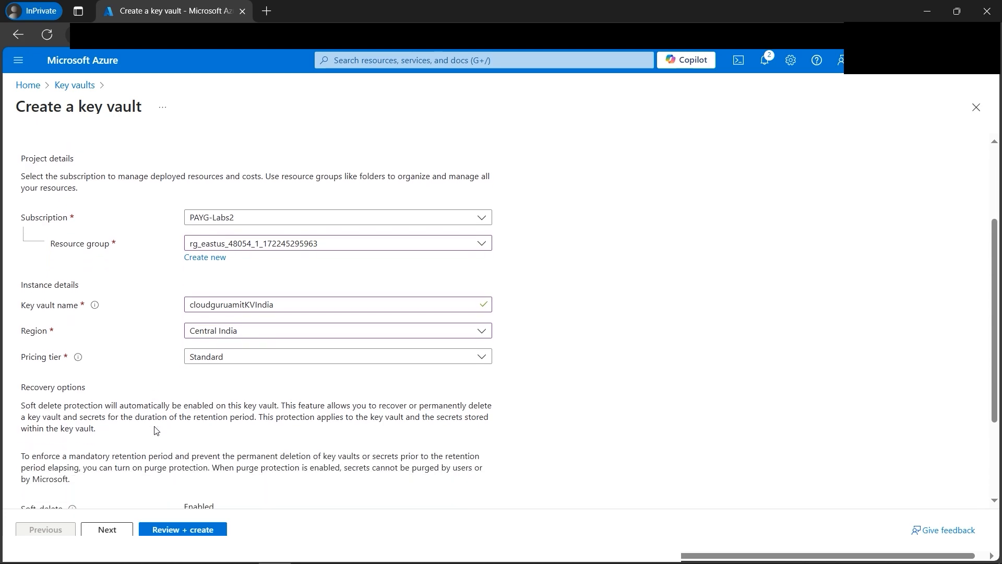
left_click(107, 530)
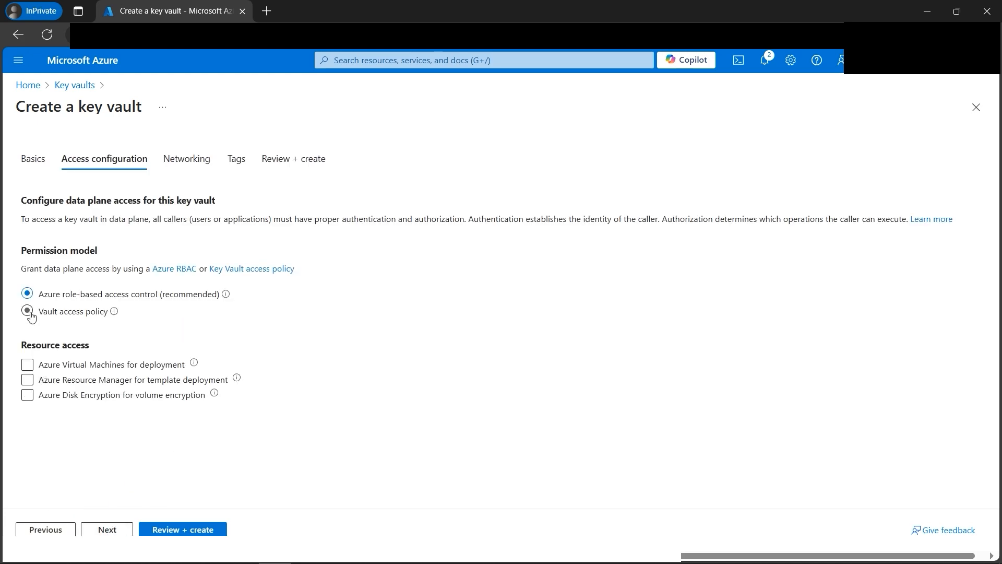
left_click(27, 311)
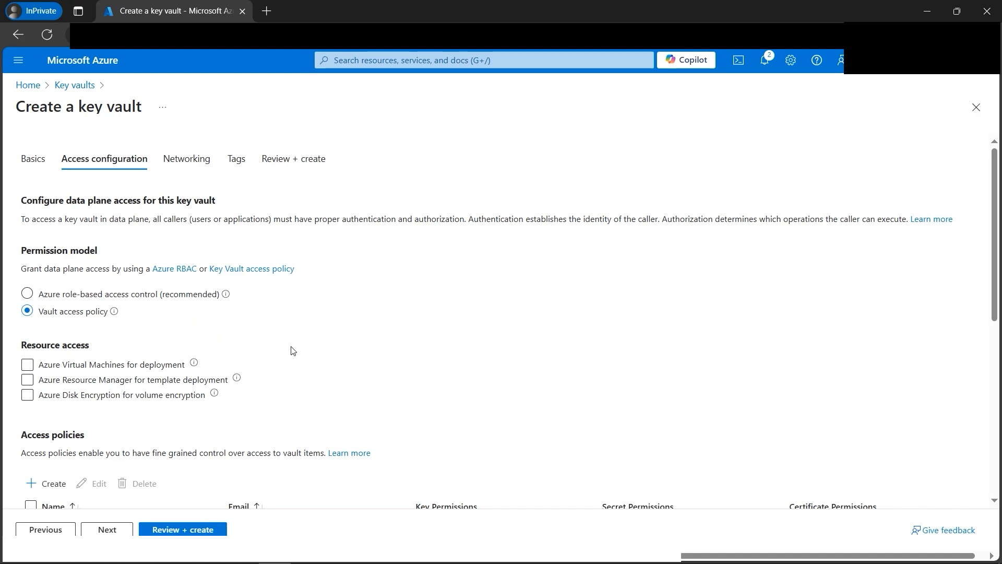
scroll(292, 351, "down", 2)
left_click(30, 419)
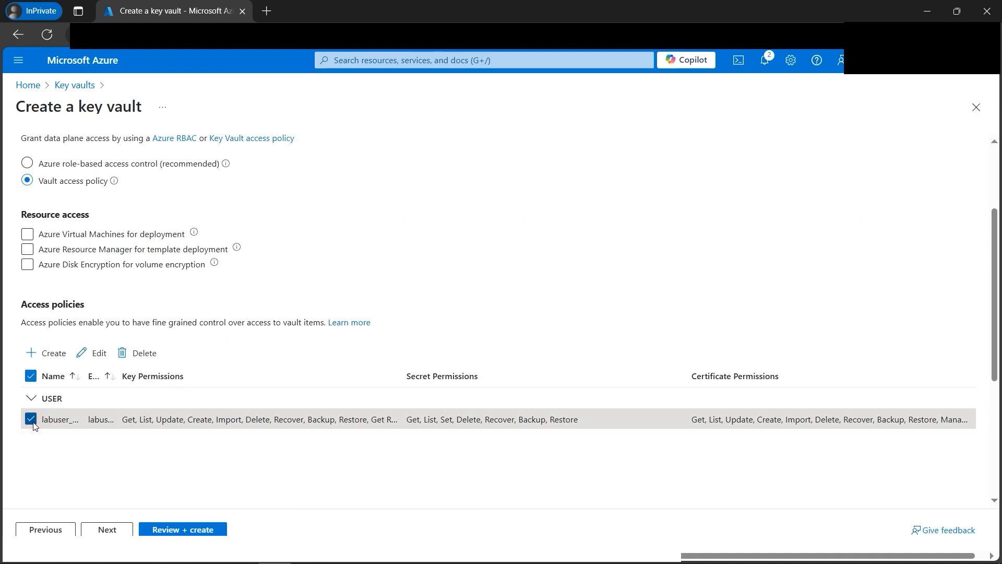
left_click(205, 531)
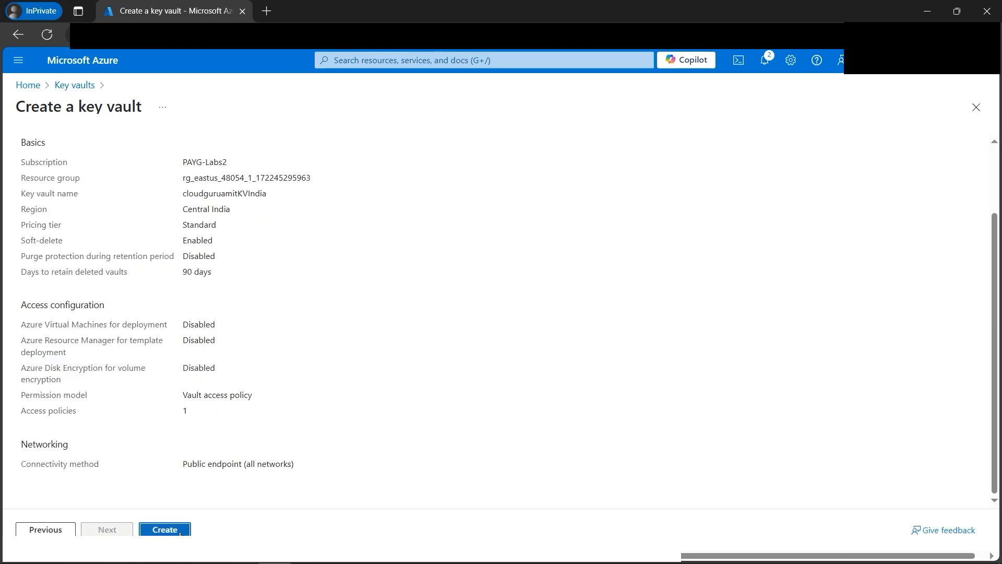
left_click(180, 532)
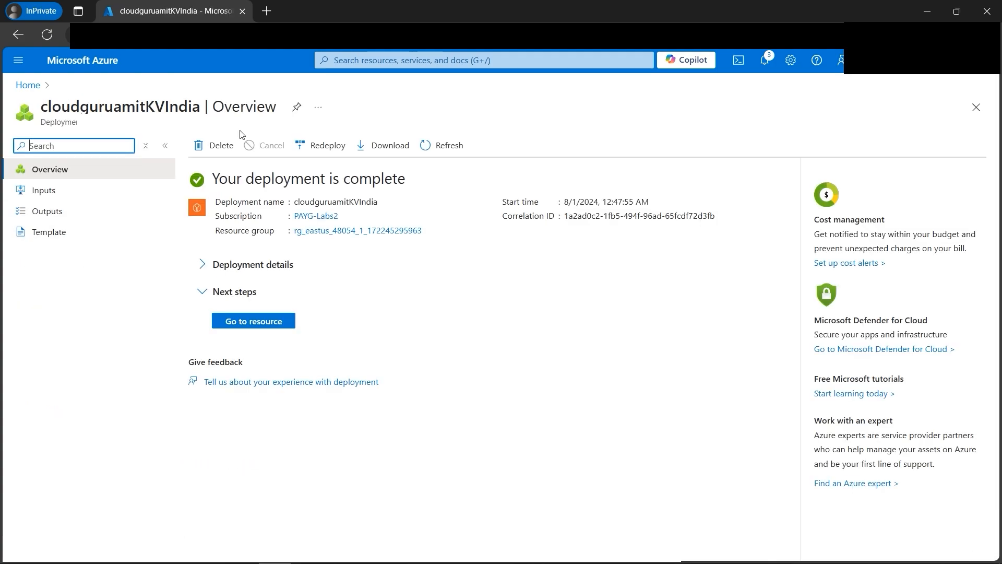
Open cloudguruamitKVCentralUS from the Key vaults list and start a new secret among its Secrets
left_click(400, 61)
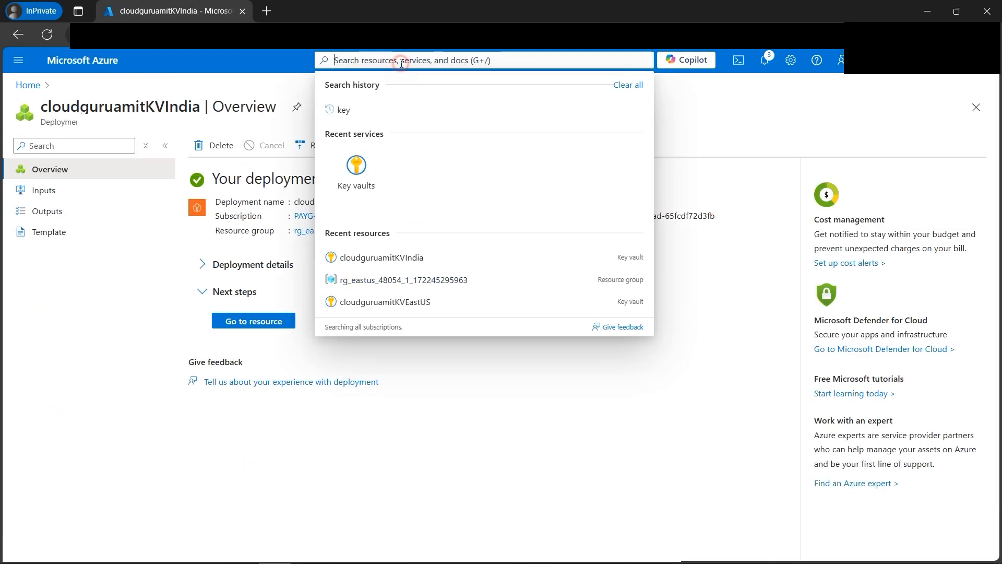
left_click(363, 160)
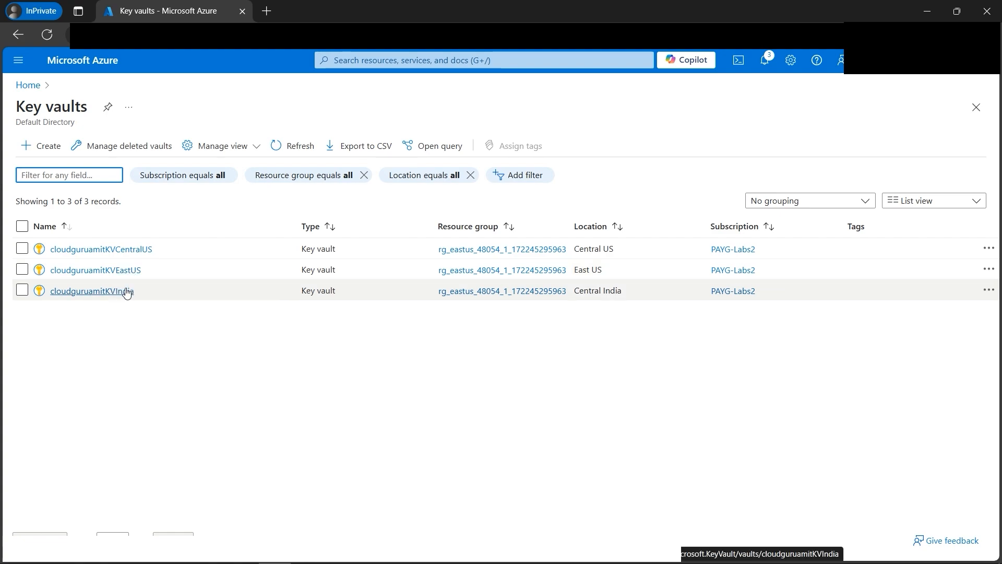
left_click(124, 250)
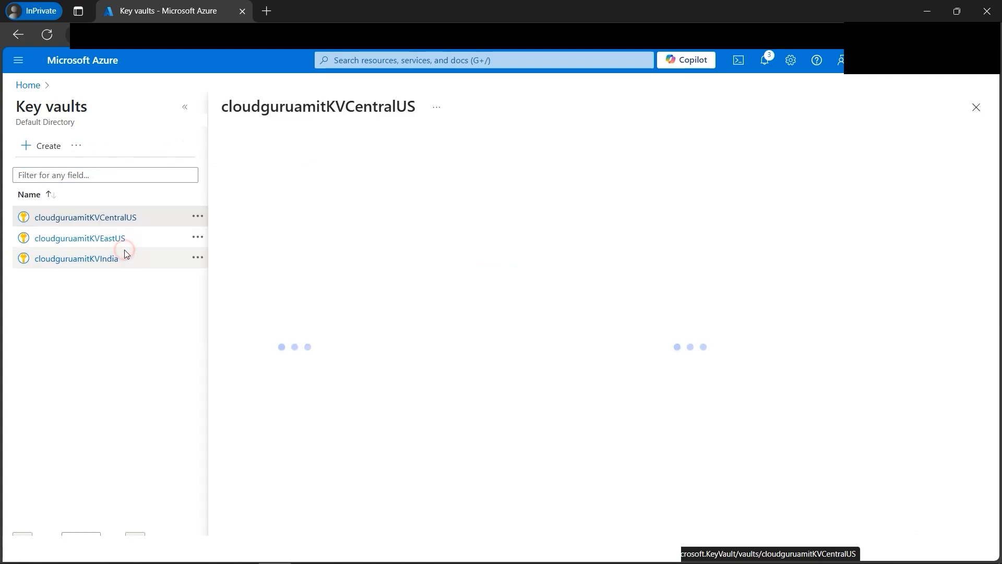
left_click(226, 315)
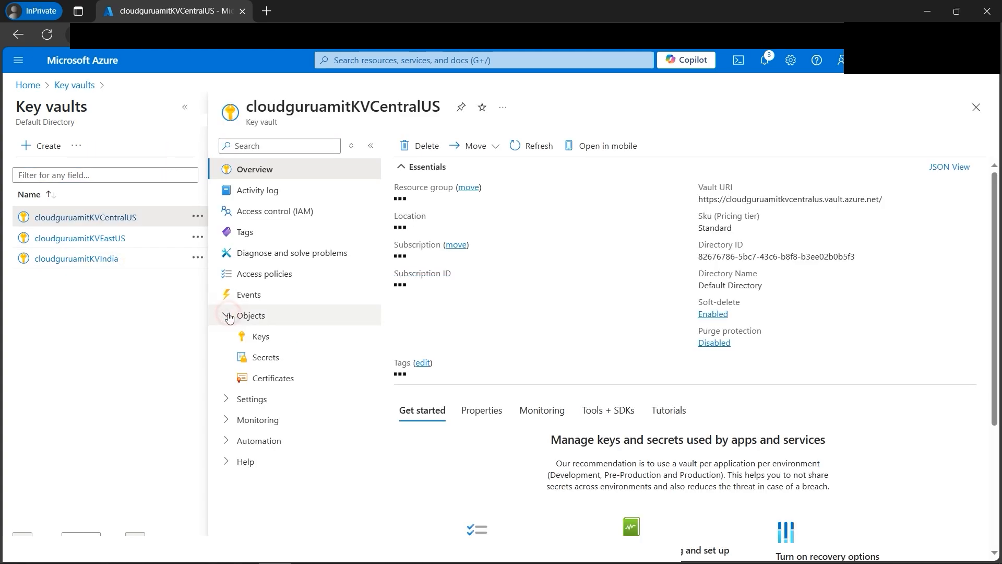
left_click(276, 358)
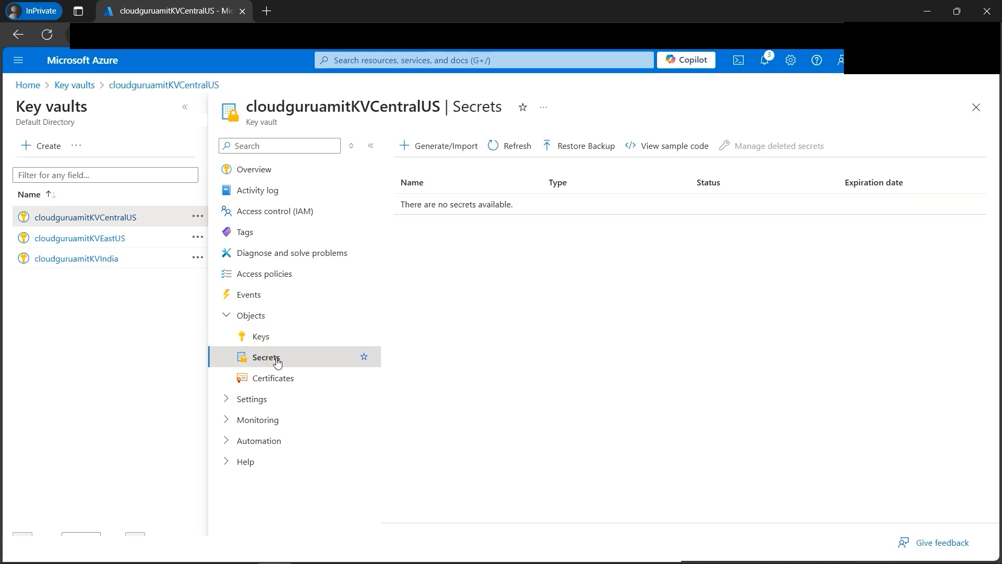
left_click(449, 149)
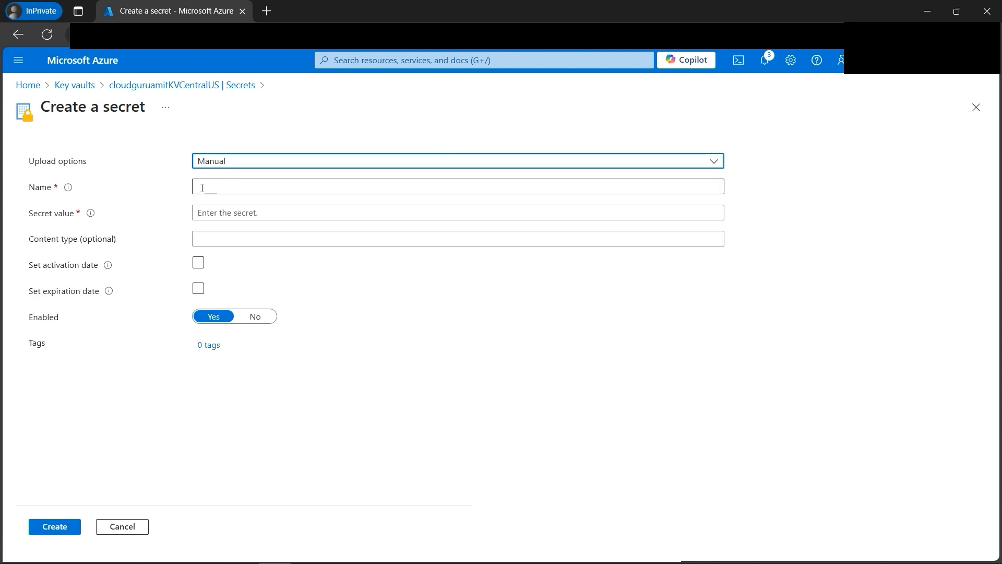
Name the secret cloudguruamitsecret, enter its secret value, and reveal the value briefly to check it
left_click(223, 186)
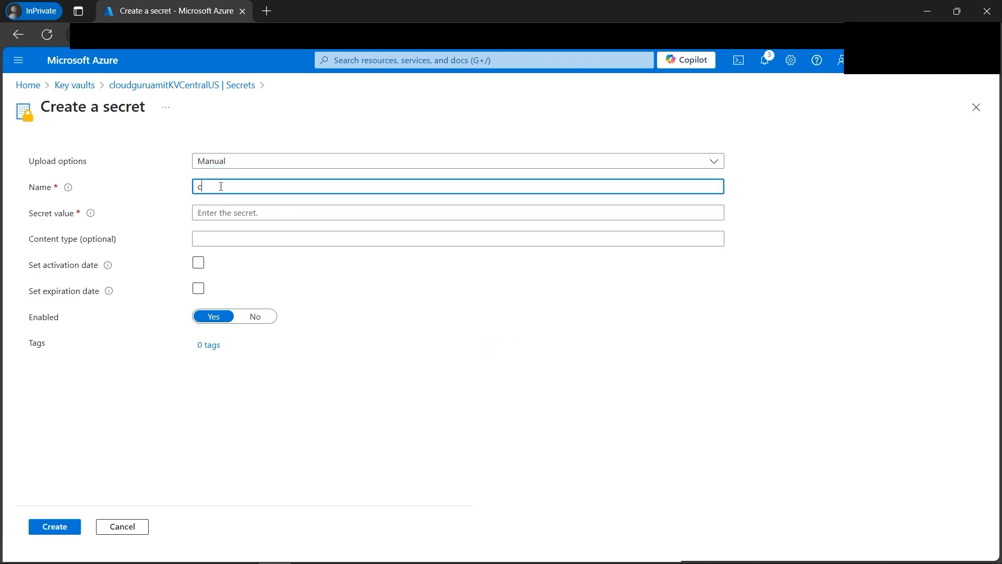
type("cloudguruamitsecret")
left_click(223, 212)
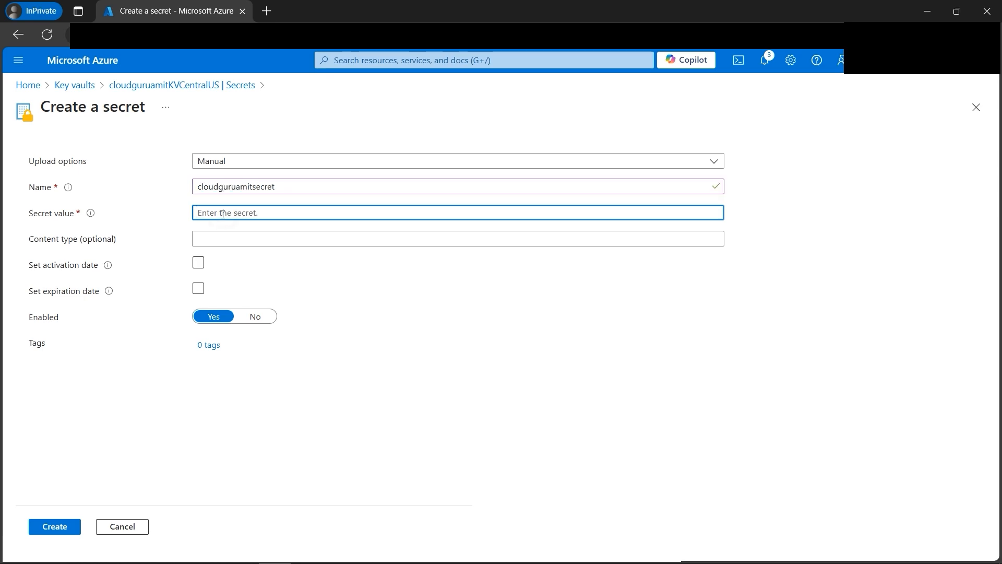
key("ctrl+v")
left_click(703, 213)
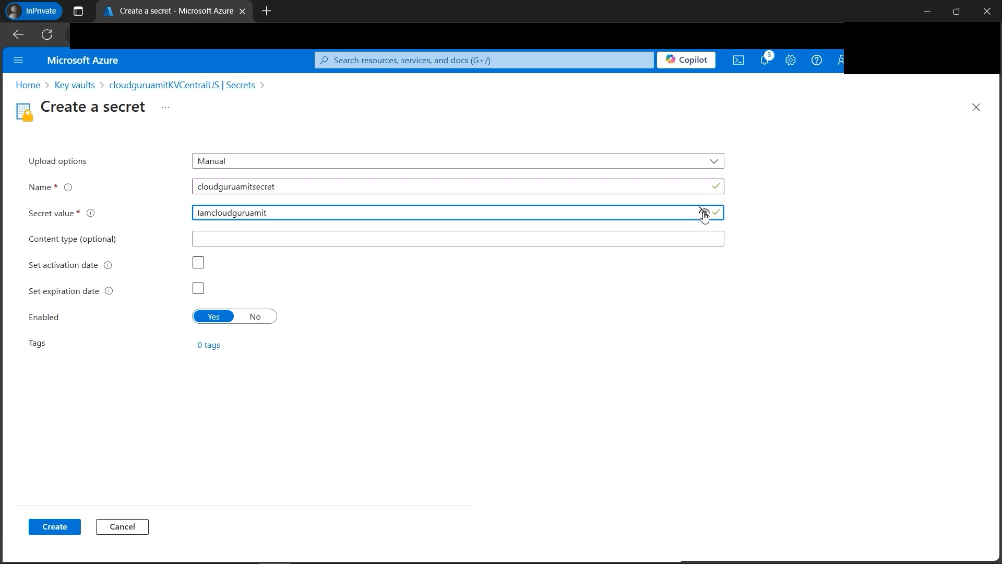
left_click(704, 214)
left_click(199, 264)
left_click(199, 265)
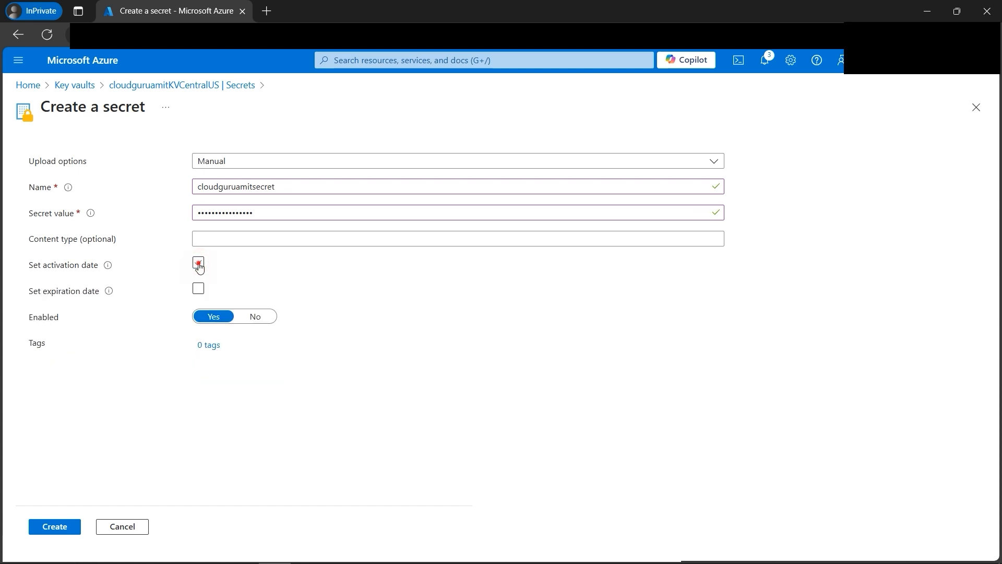
left_click(199, 263)
left_click(199, 335)
left_click(199, 335)
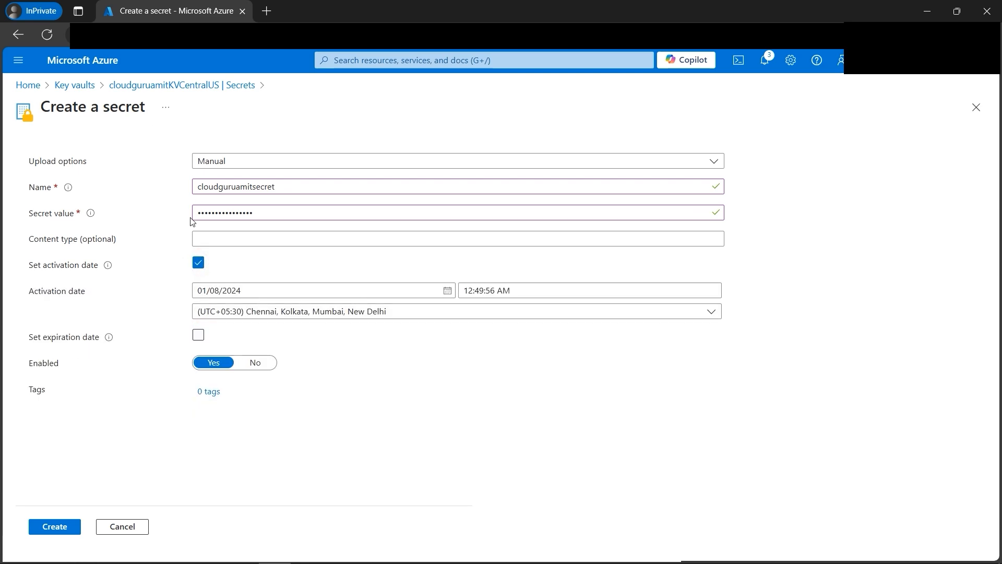
left_click(198, 264)
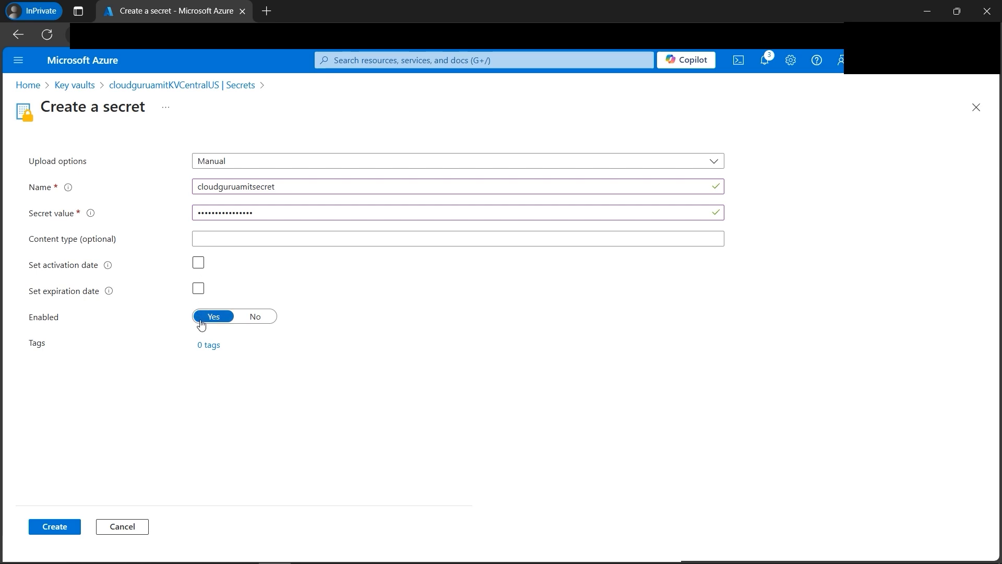
Create the secret in the Central US vault and check its status in the secrets list
left_click(55, 526)
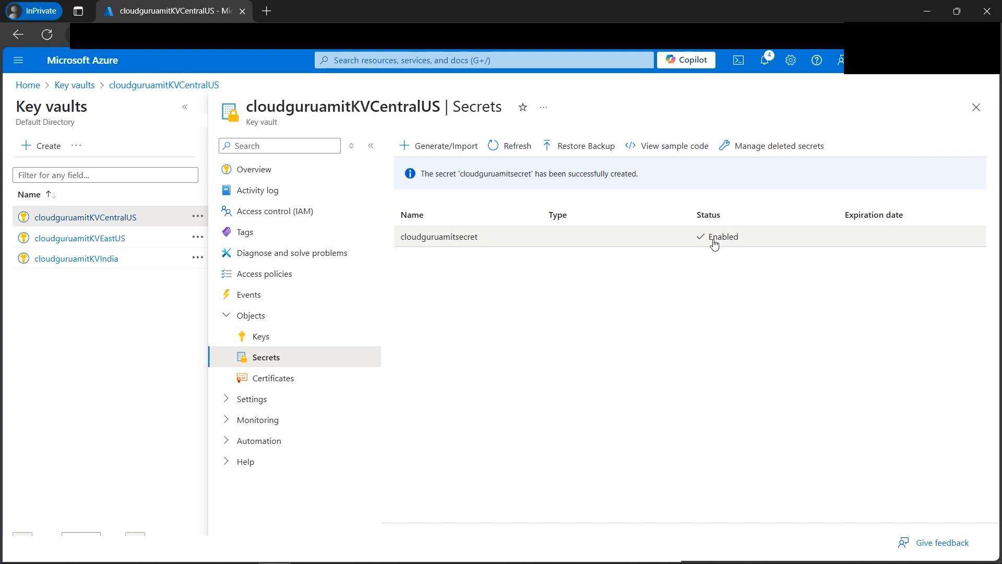
left_click_drag(749, 235, 713, 239)
left_click(589, 309)
Open cloudguruamitsecret's versions and download a backup of the secret to the Part 16 Files folder
left_click(467, 240)
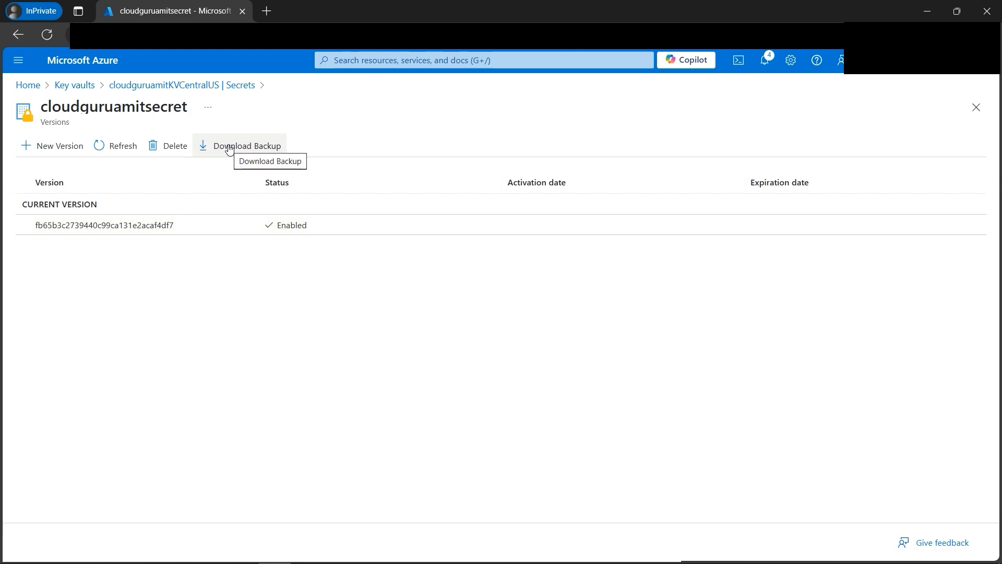
mouse_move(181, 228)
left_mouse_down()
mouse_move(157, 230)
mouse_move(166, 236)
left_mouse_up()
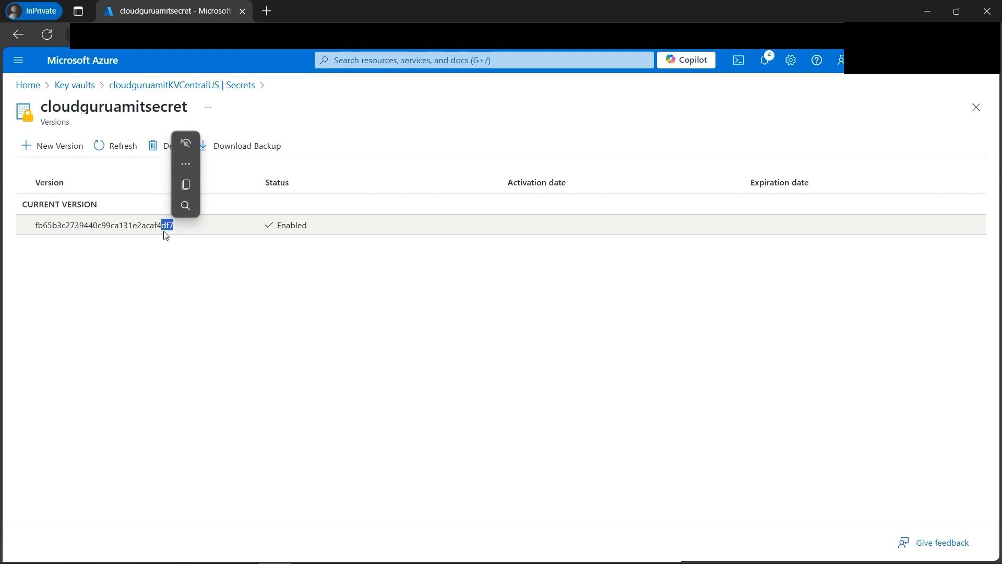
left_click(195, 251)
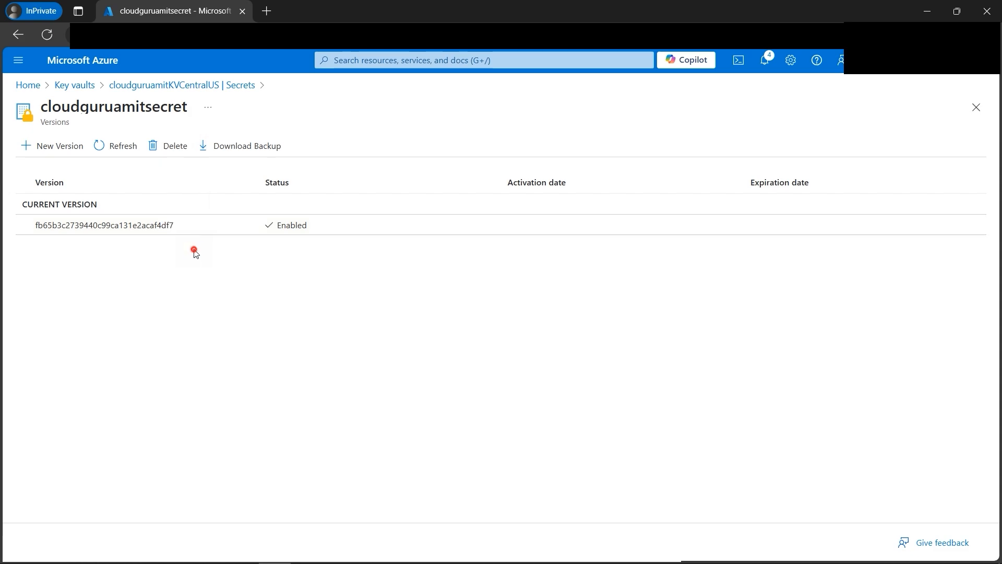
left_click(246, 150)
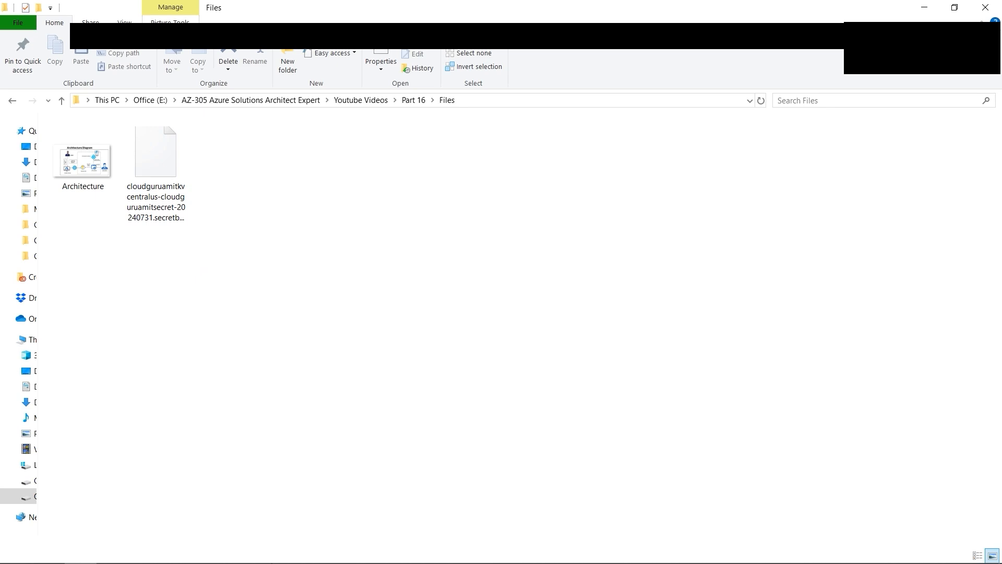
left_click(276, 551)
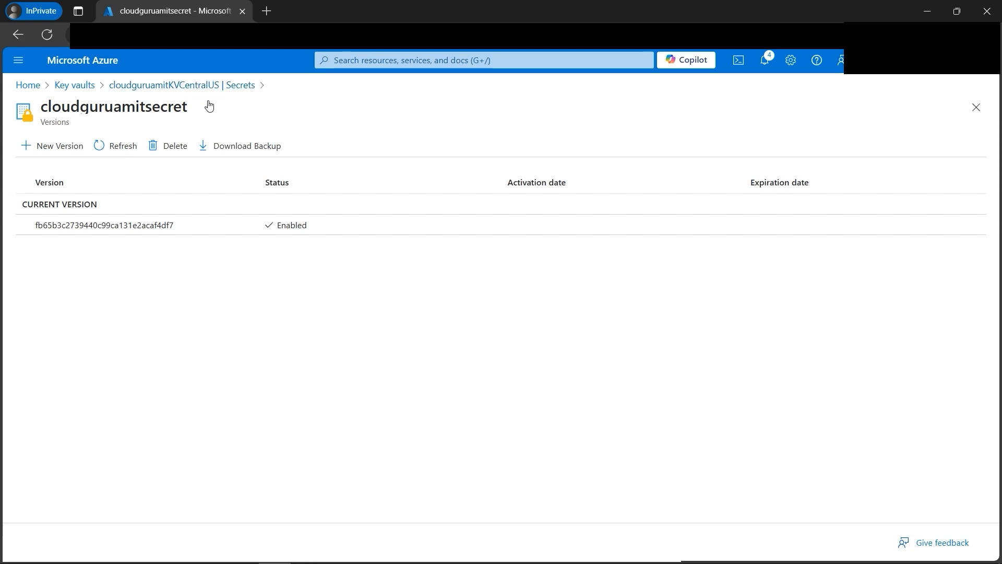
Return to the Key vaults list and check the downloaded secret backup file in File Explorer
left_click(61, 89)
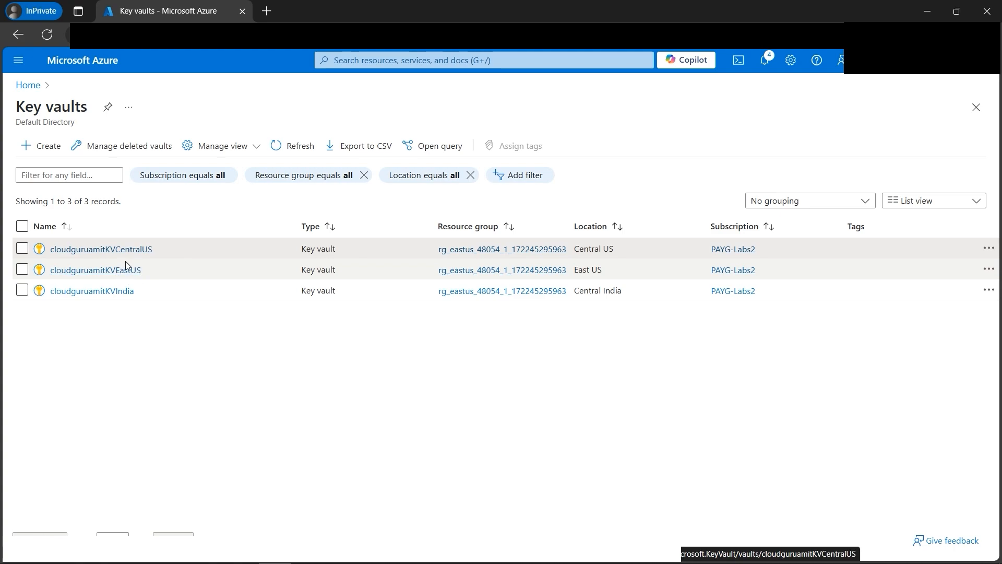
left_click(81, 552)
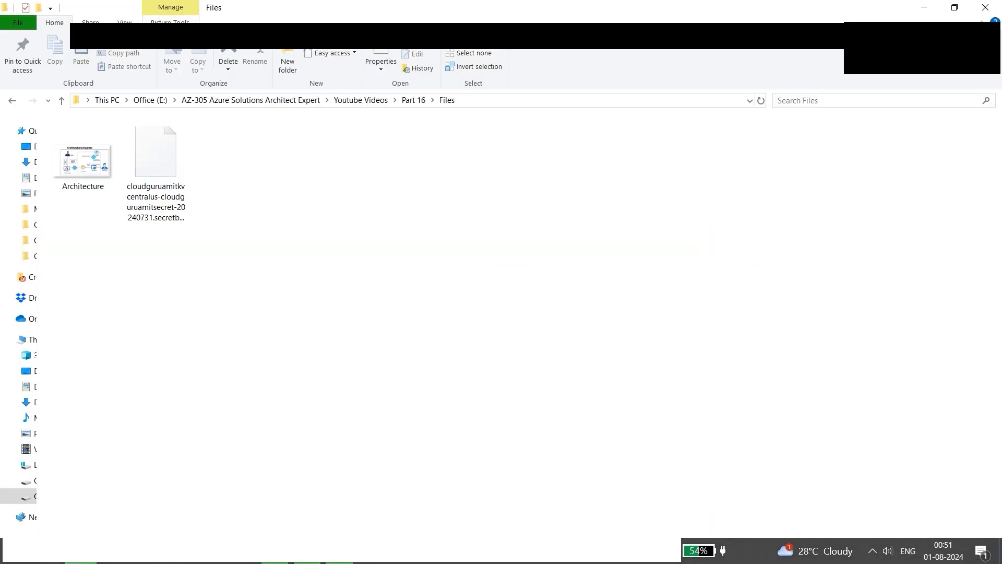
key("alt+Tab")
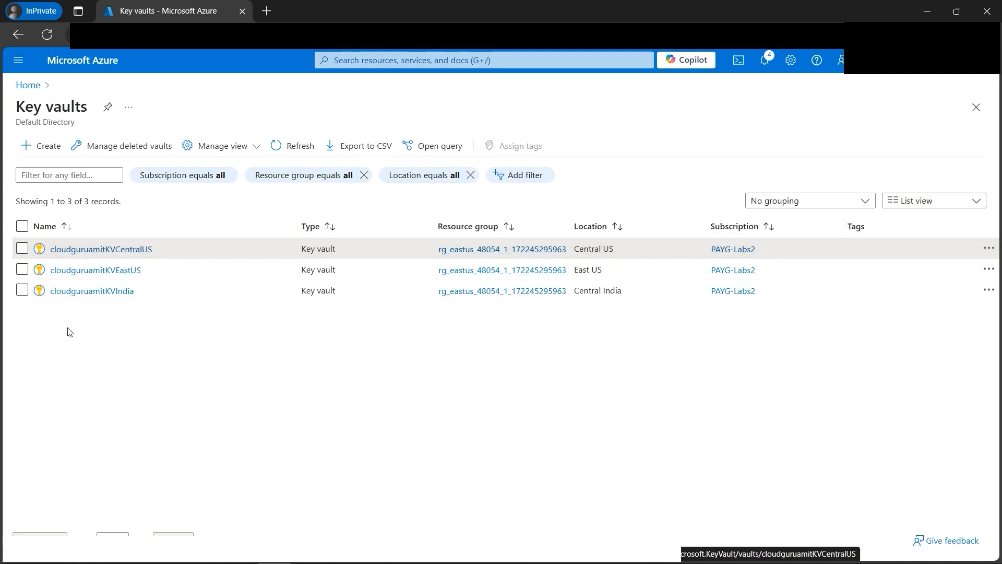
Restore the Central US secret backup file into the secrets of the cloudguruamitKVEastUS vault
left_click(115, 269)
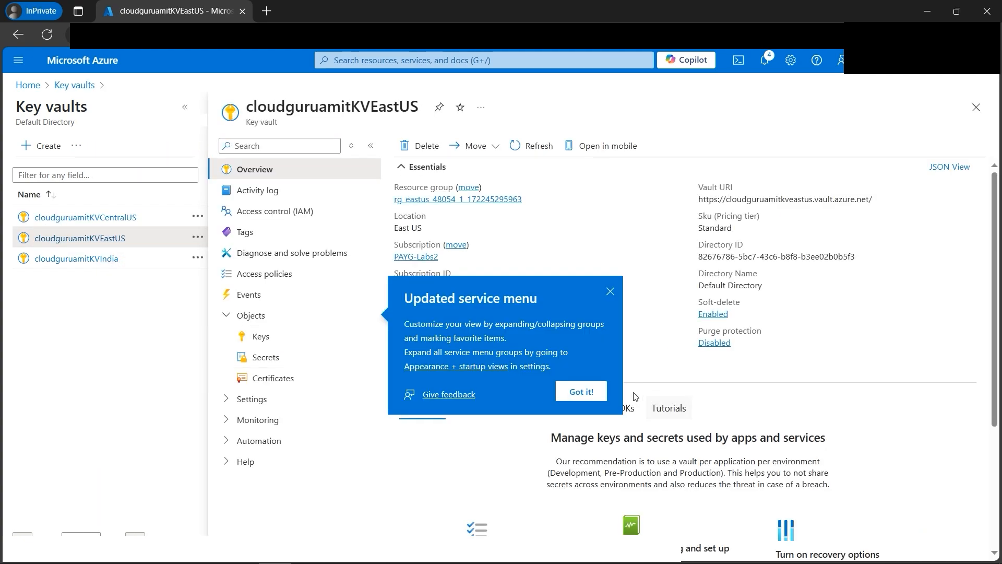
left_click(577, 390)
left_click(280, 357)
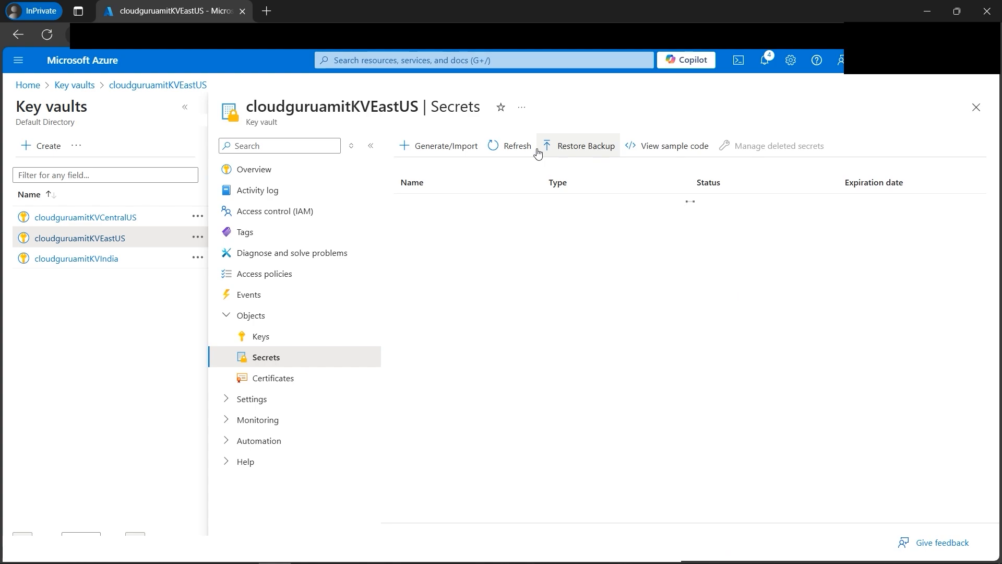
left_click(584, 153)
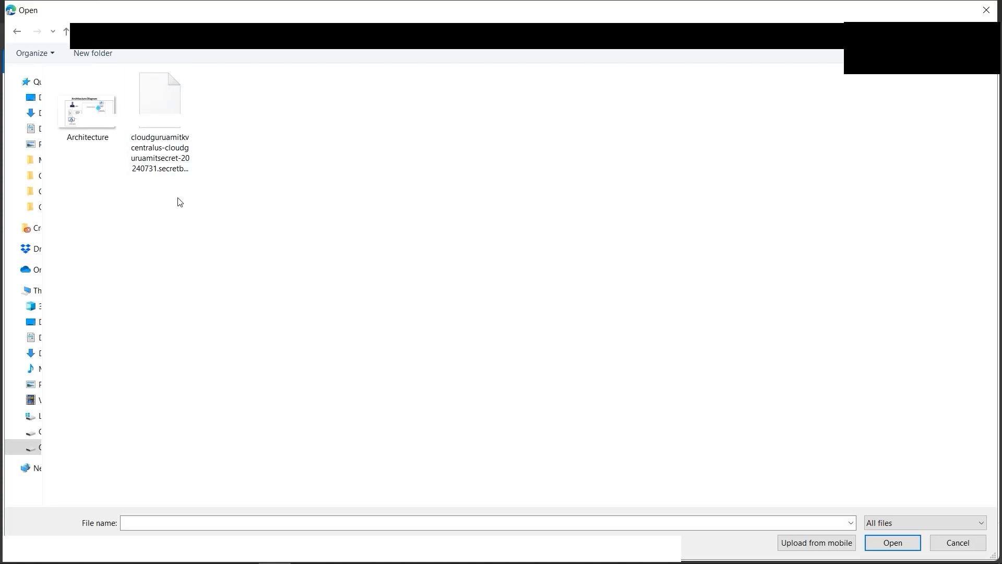
double_click(175, 151)
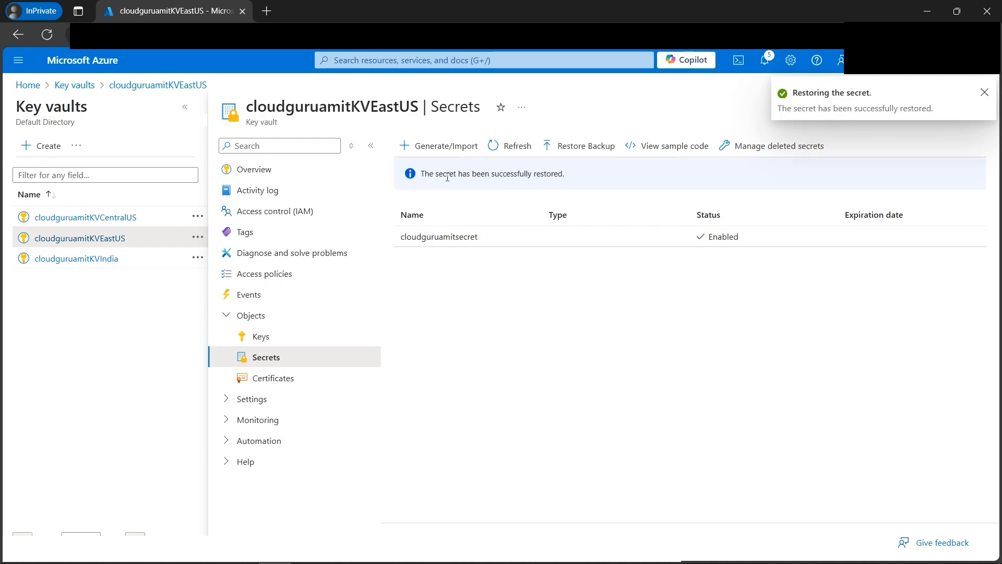
left_click_drag(422, 173, 564, 173)
left_click(631, 299)
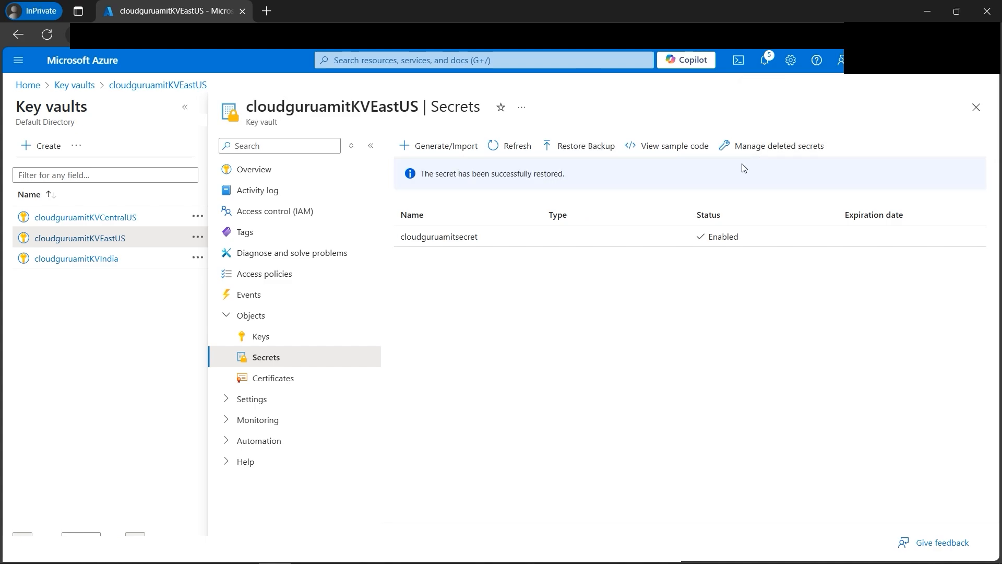
Open the current version of cloudguruamitsecret in the East US vault and reveal its secret value to check it
left_click(470, 237)
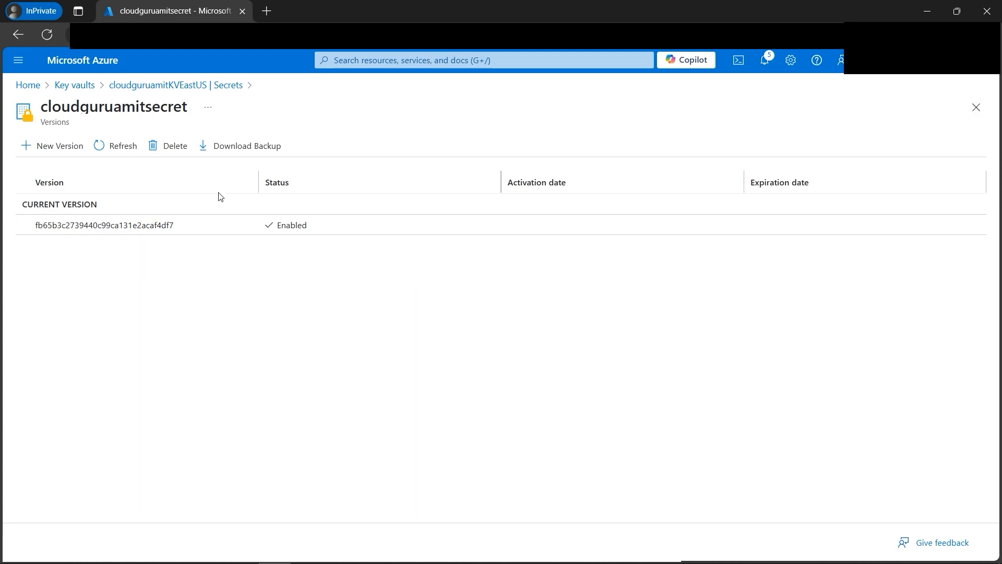
left_click_drag(177, 225, 164, 232)
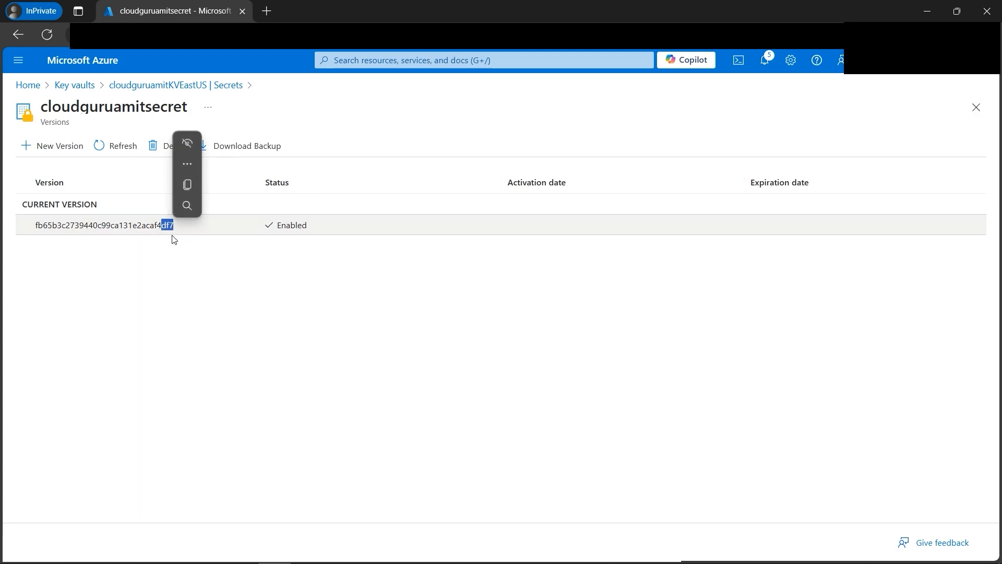
left_click(225, 265)
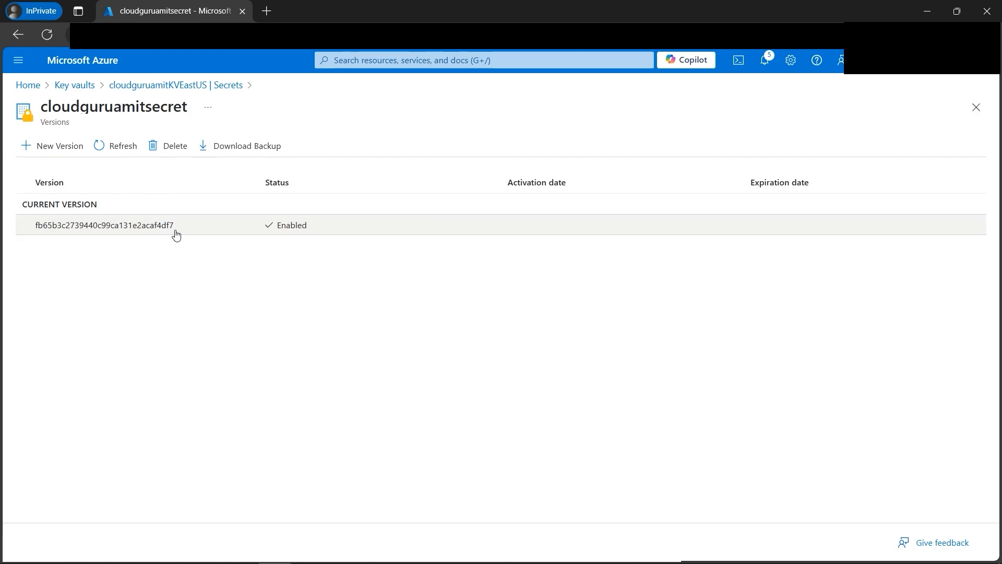
left_click(165, 228)
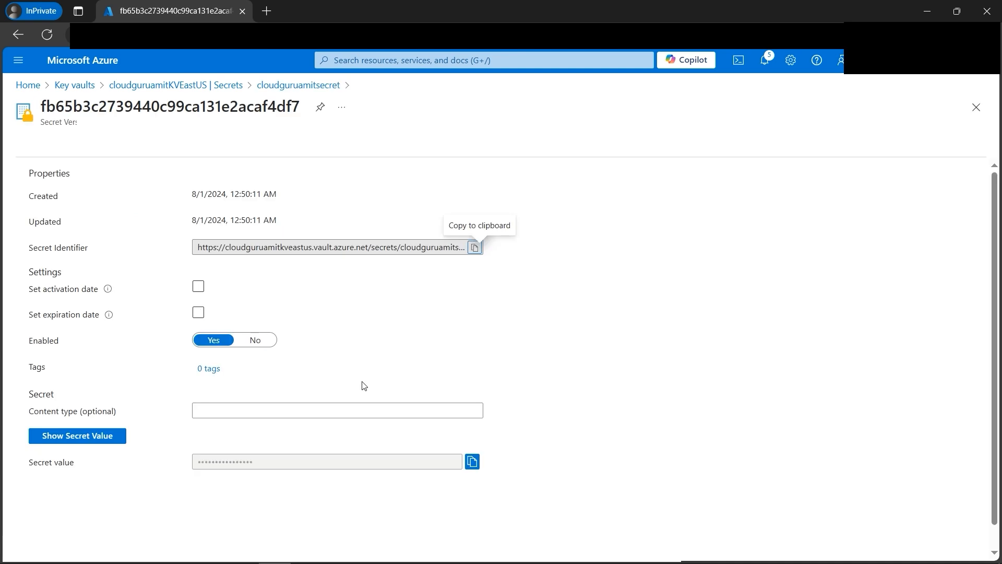
left_click(473, 461)
left_click(94, 443)
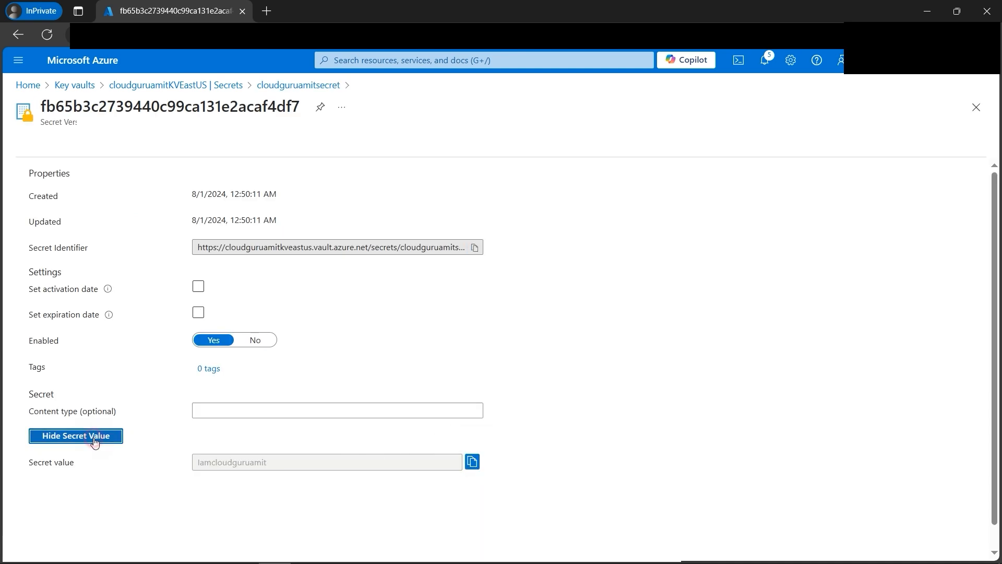
left_click_drag(269, 466, 197, 469)
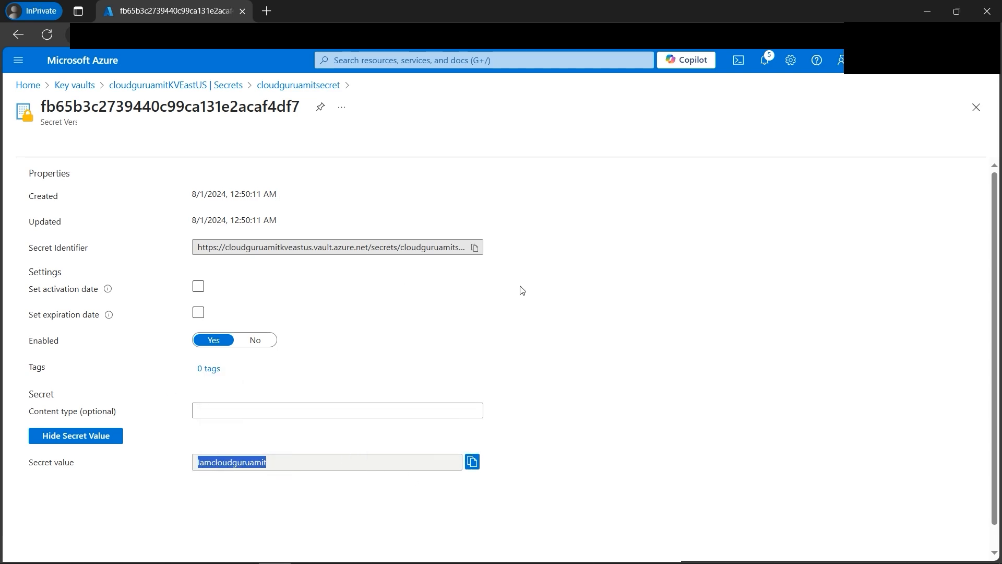
Try to restore the same Central US secret backup file into the cloudguruamitKVIndia vault
left_click(82, 86)
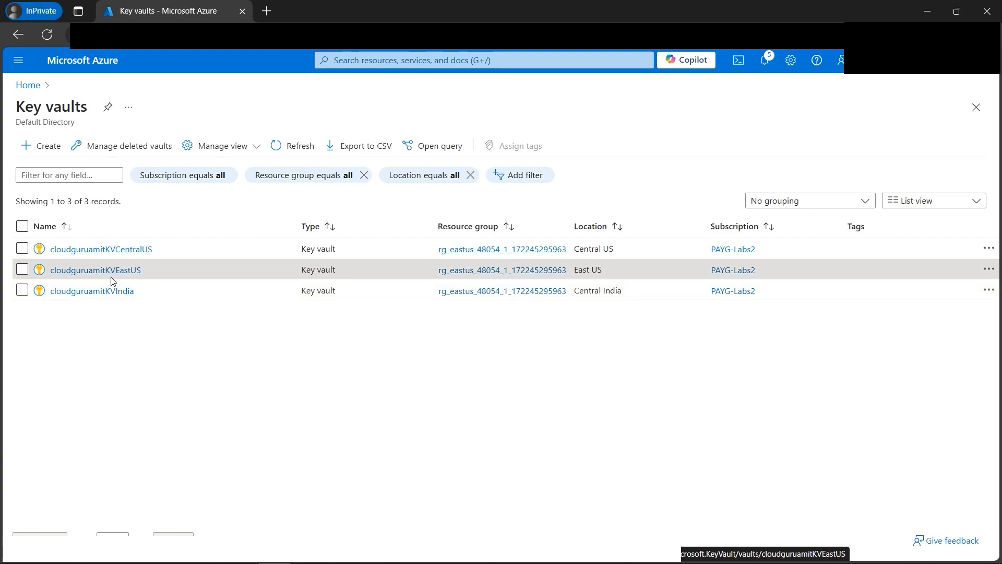
left_click_drag(635, 291, 578, 298)
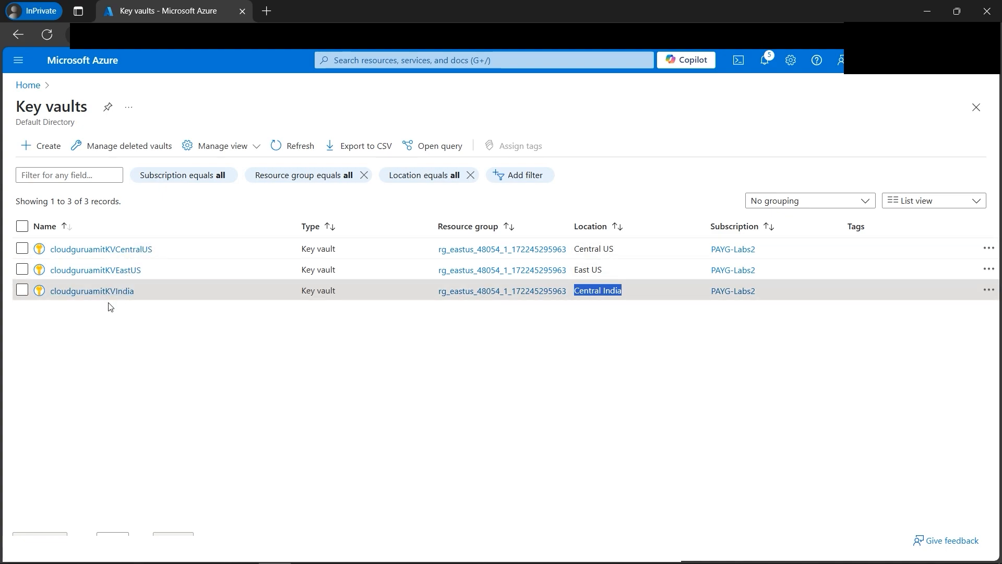
left_click(119, 295)
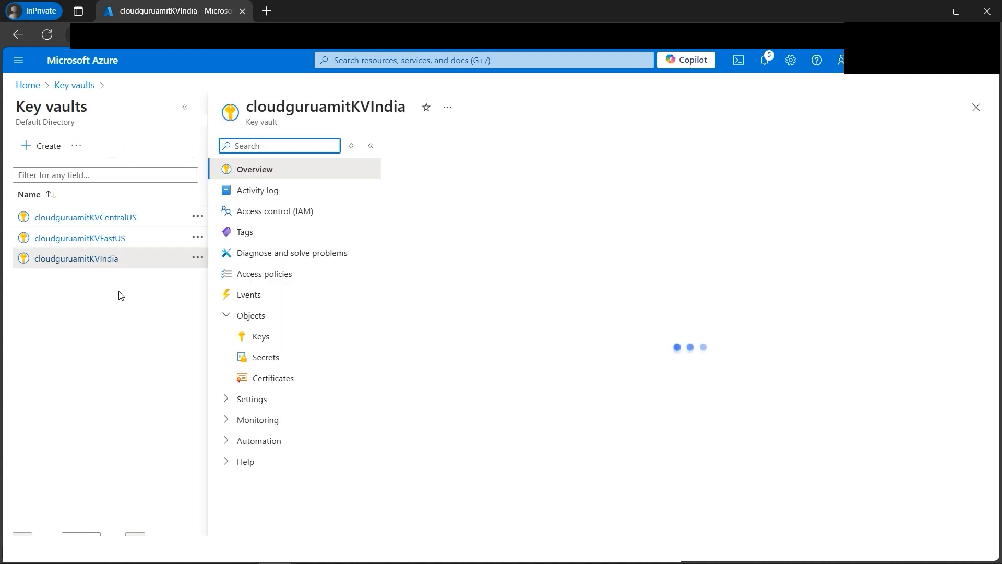
left_click(268, 359)
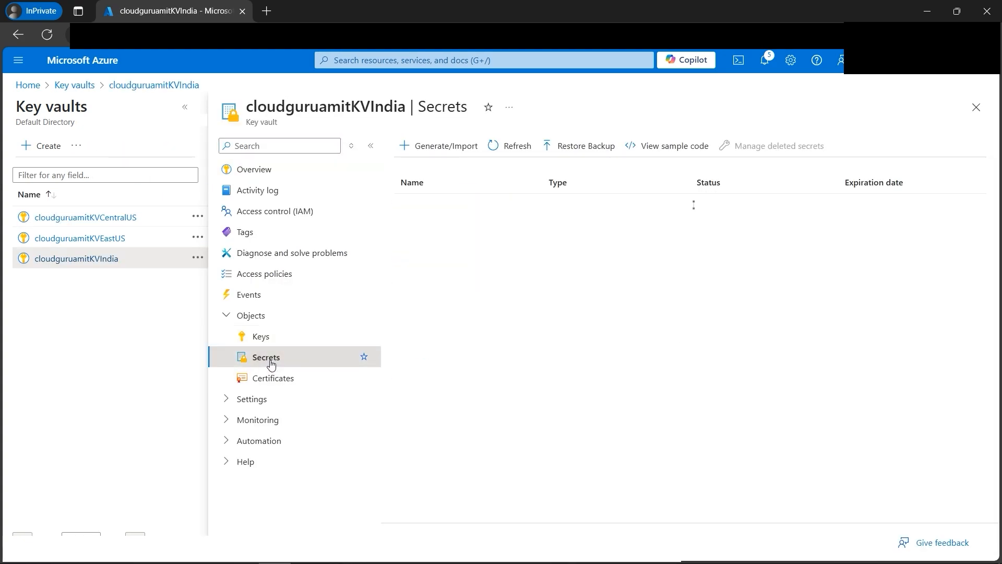
left_click(597, 156)
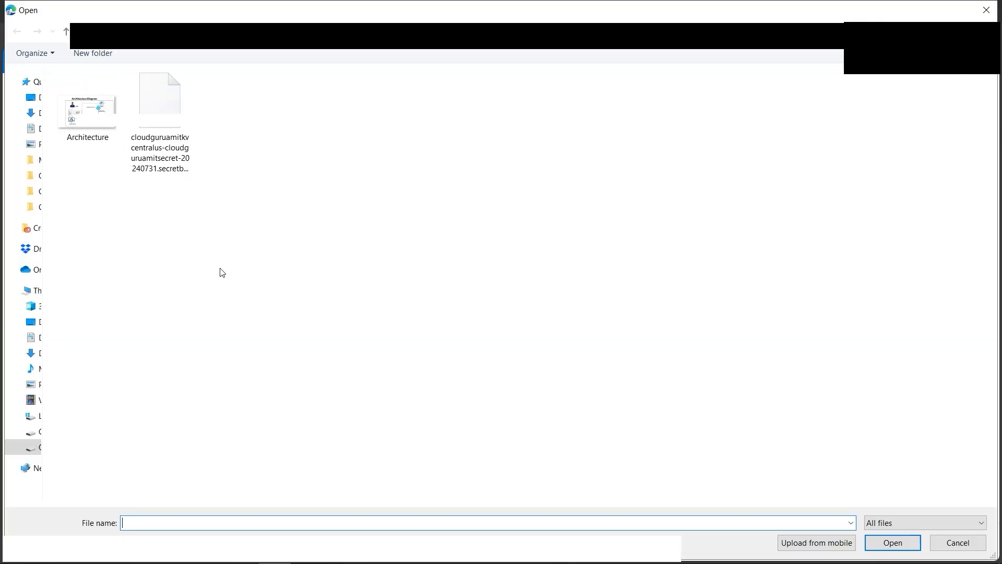
double_click(173, 141)
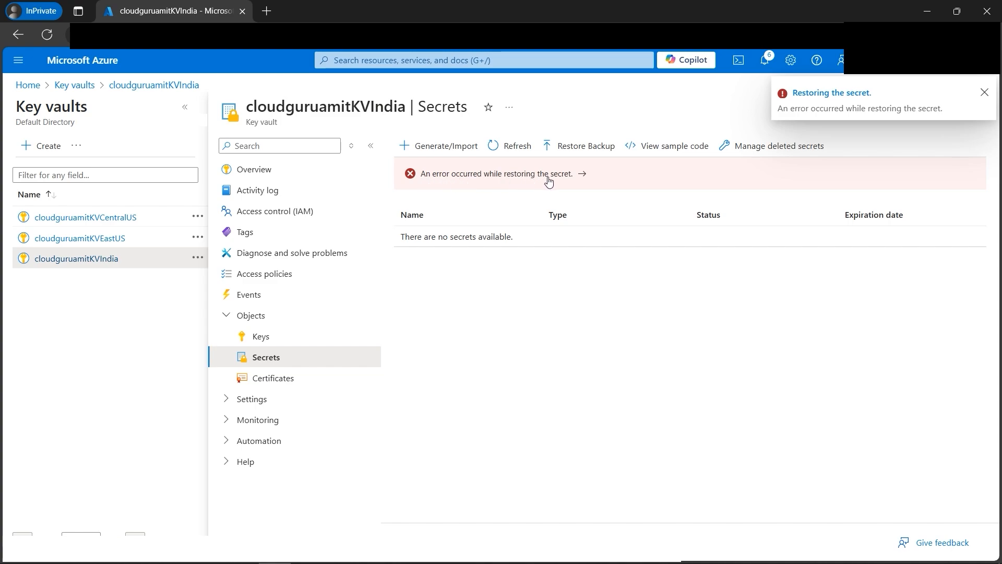
Open the details of the restore error and read its code, message and raw error
left_click(581, 174)
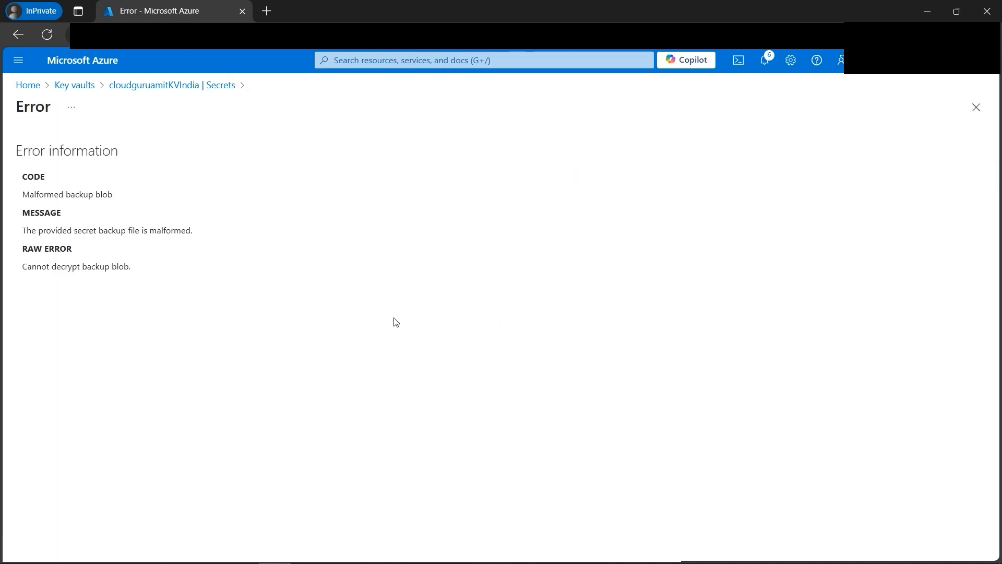
left_click_drag(23, 197, 134, 199)
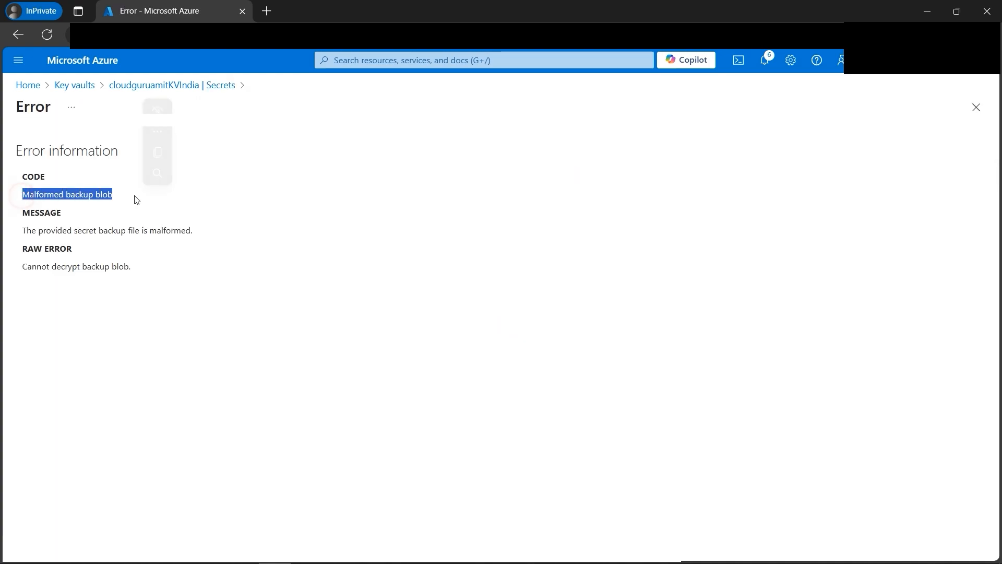
left_click(217, 291)
left_click_drag(37, 231, 240, 235)
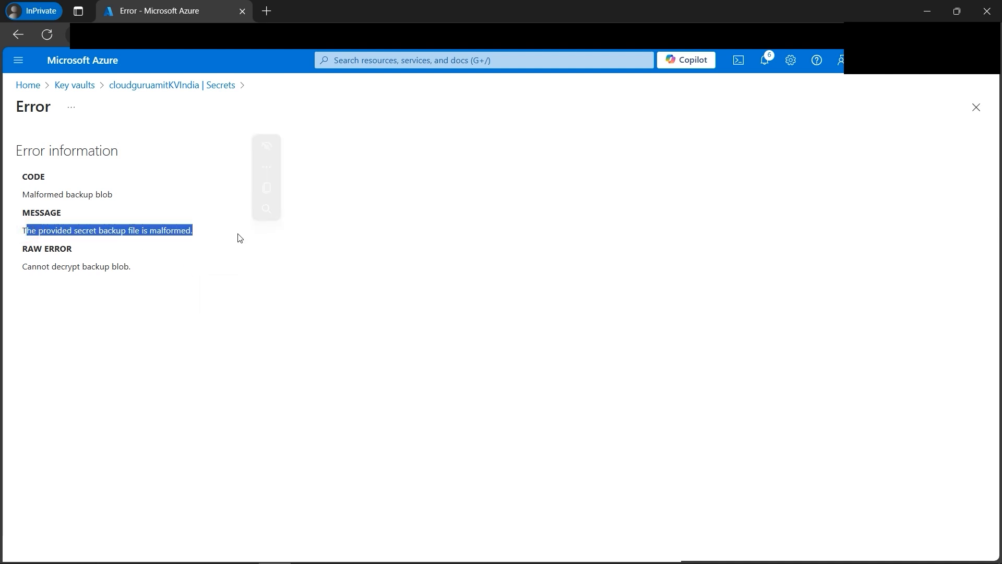
left_click_drag(135, 269, 9, 268)
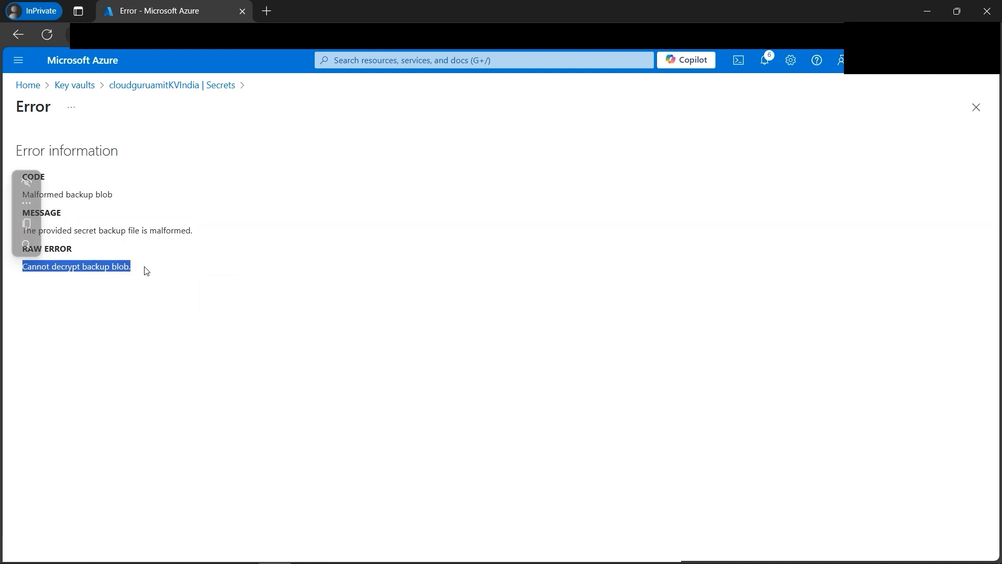
Return to the Key vaults list and compare the locations of the Central US, East US and India vaults
left_click(74, 85)
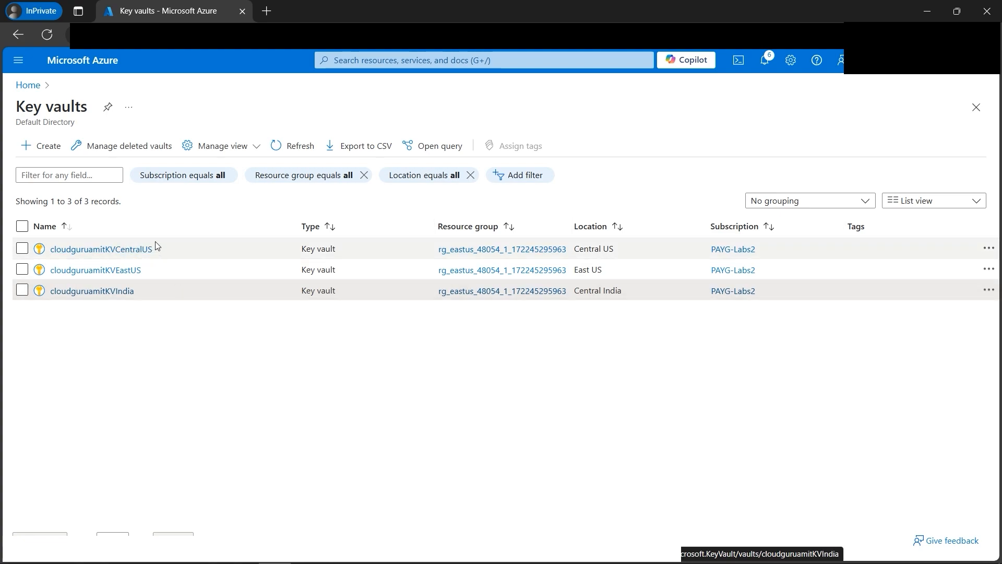
triple_click(576, 254)
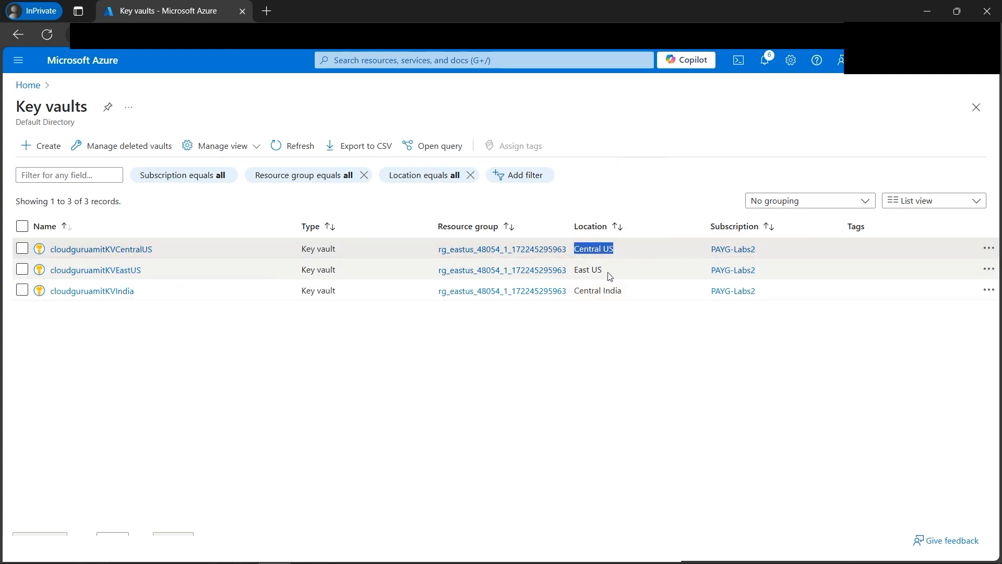
triple_click(610, 271)
left_click(644, 330)
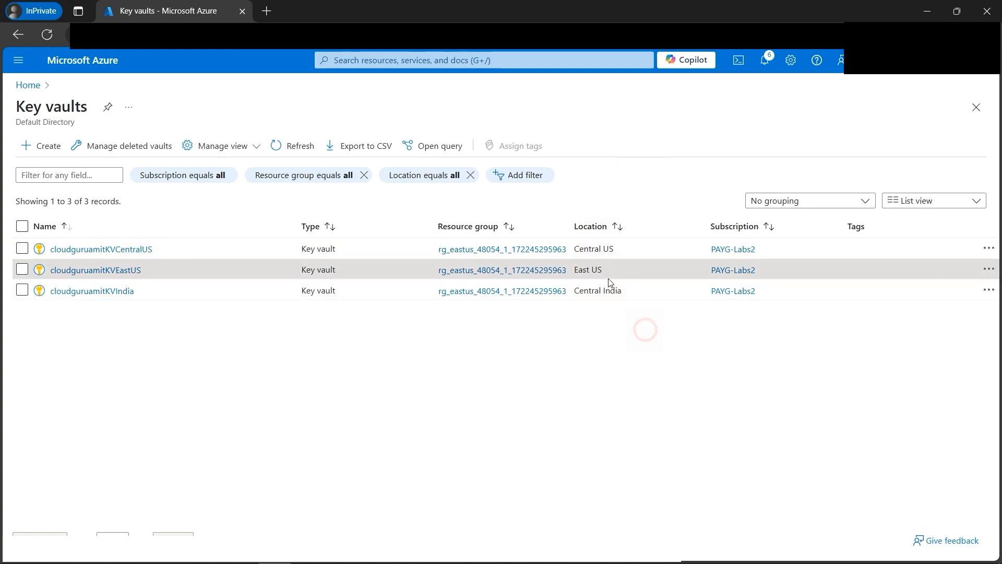
triple_click(611, 249)
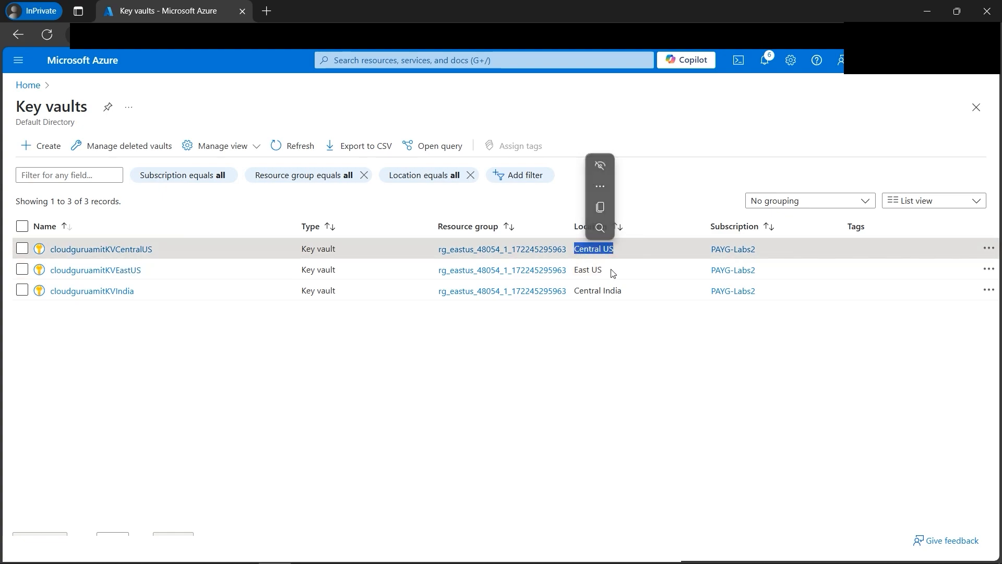
triple_click(612, 271)
left_click(638, 361)
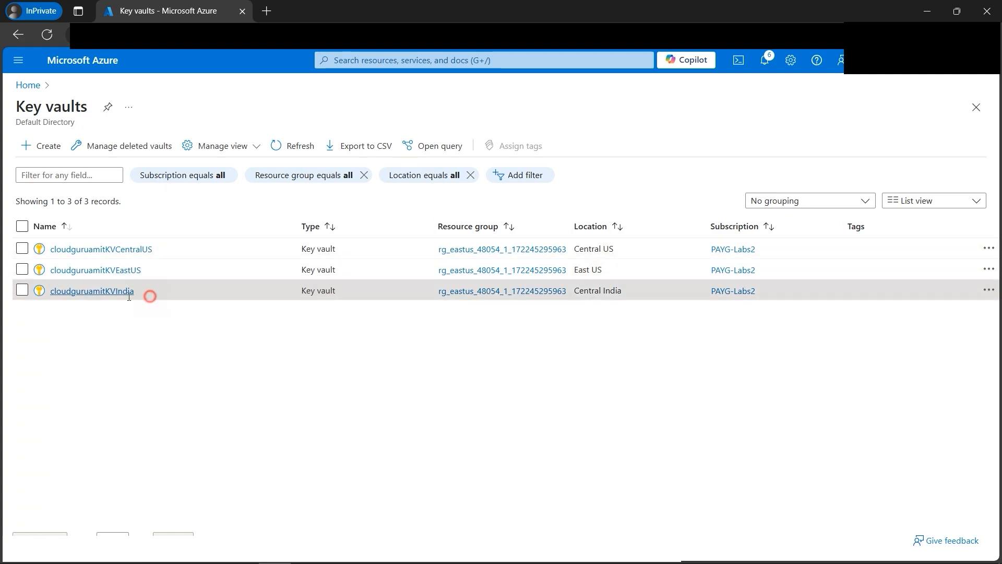
left_click_drag(150, 294, 50, 293)
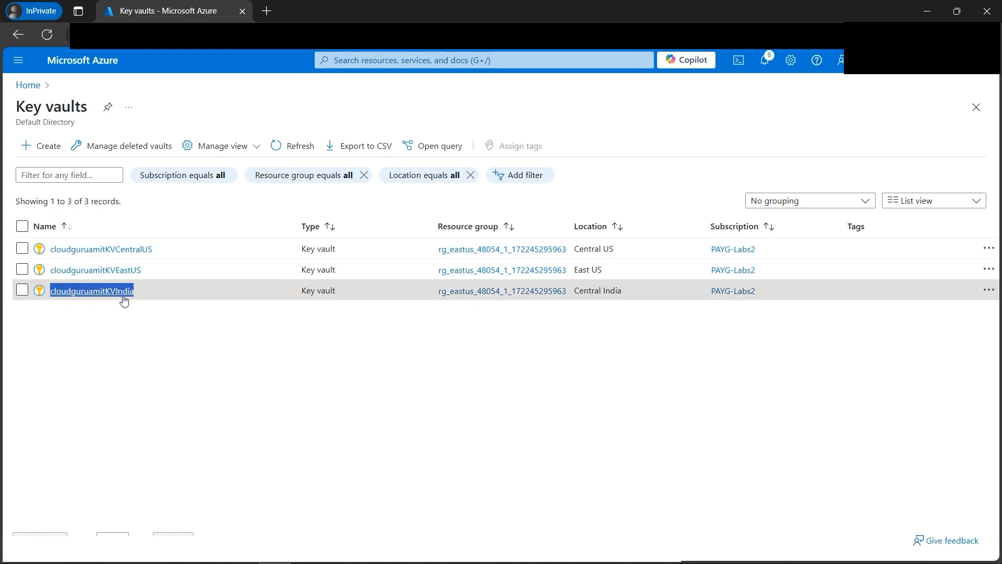
left_click_drag(633, 291, 574, 290)
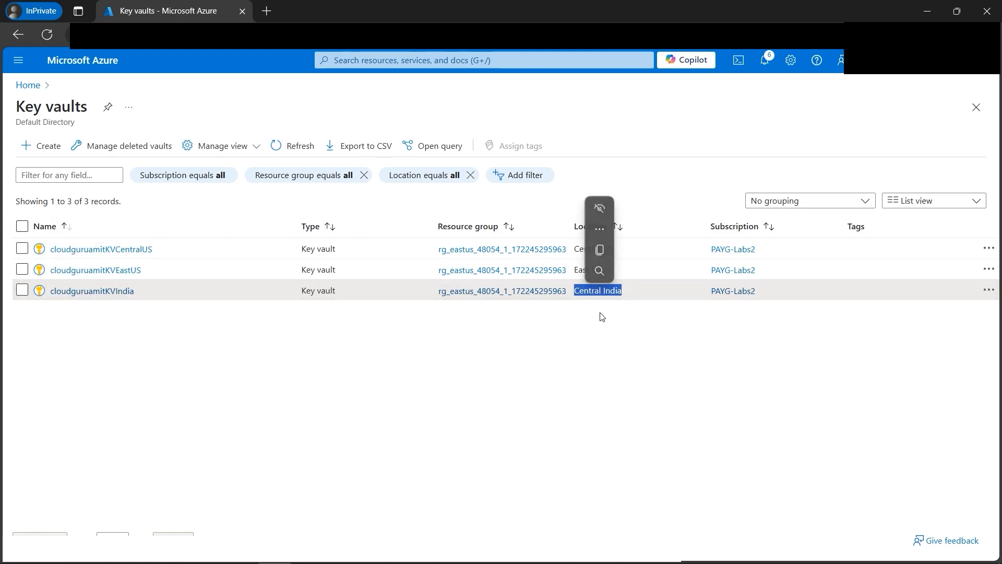
left_click(151, 329)
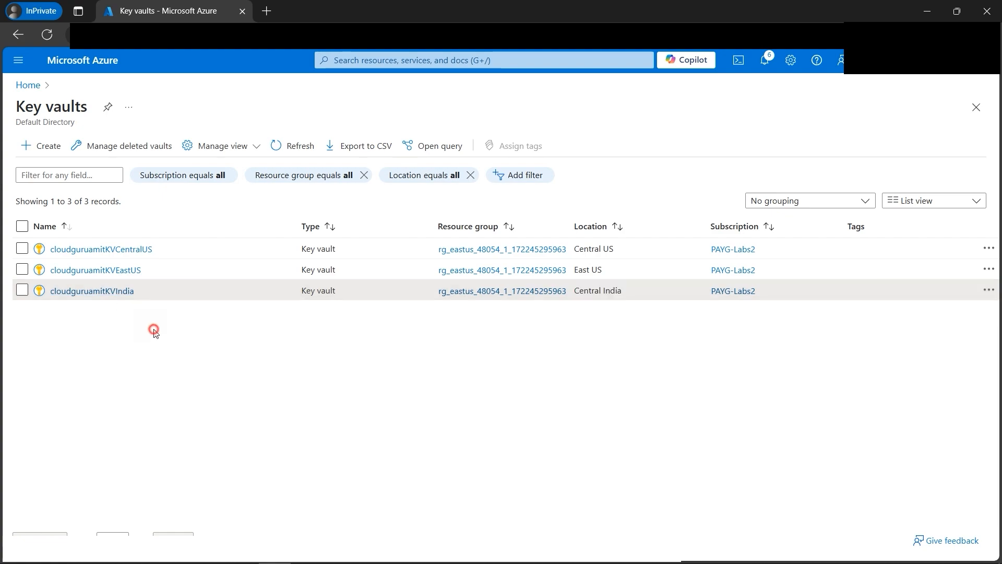
left_click_drag(151, 291, 81, 295)
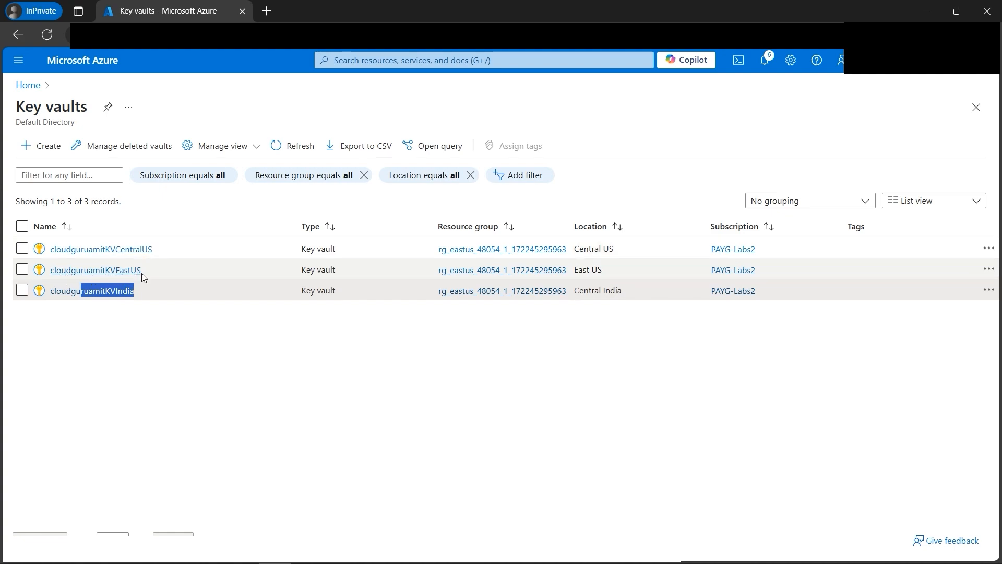
left_click(186, 340)
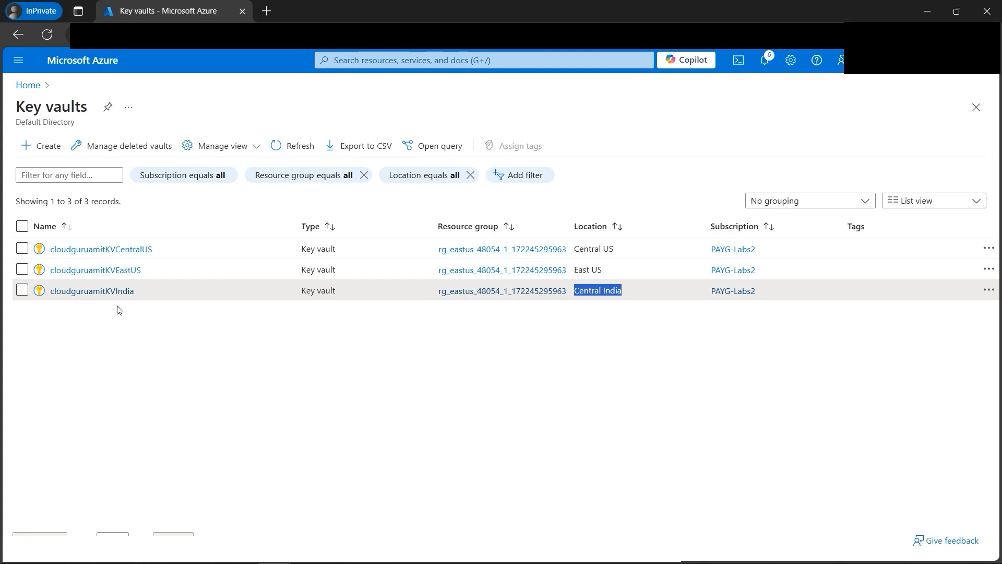
left_click_drag(152, 296, 71, 298)
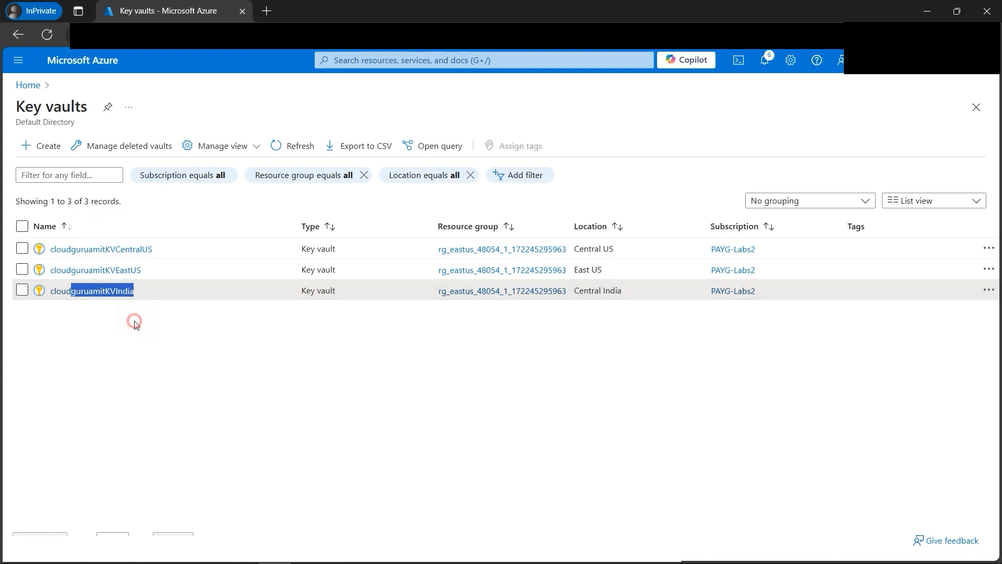